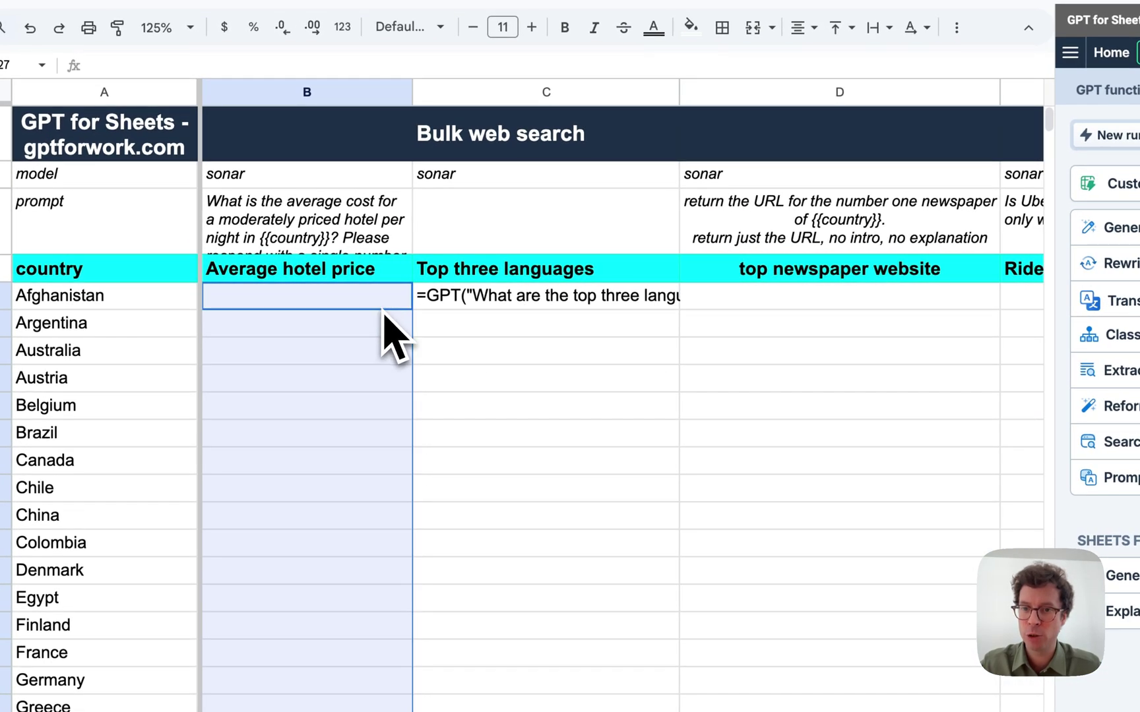
- Start a new GPT for Sheets custom prompt run with header row set to 4
left_click(351, 296)
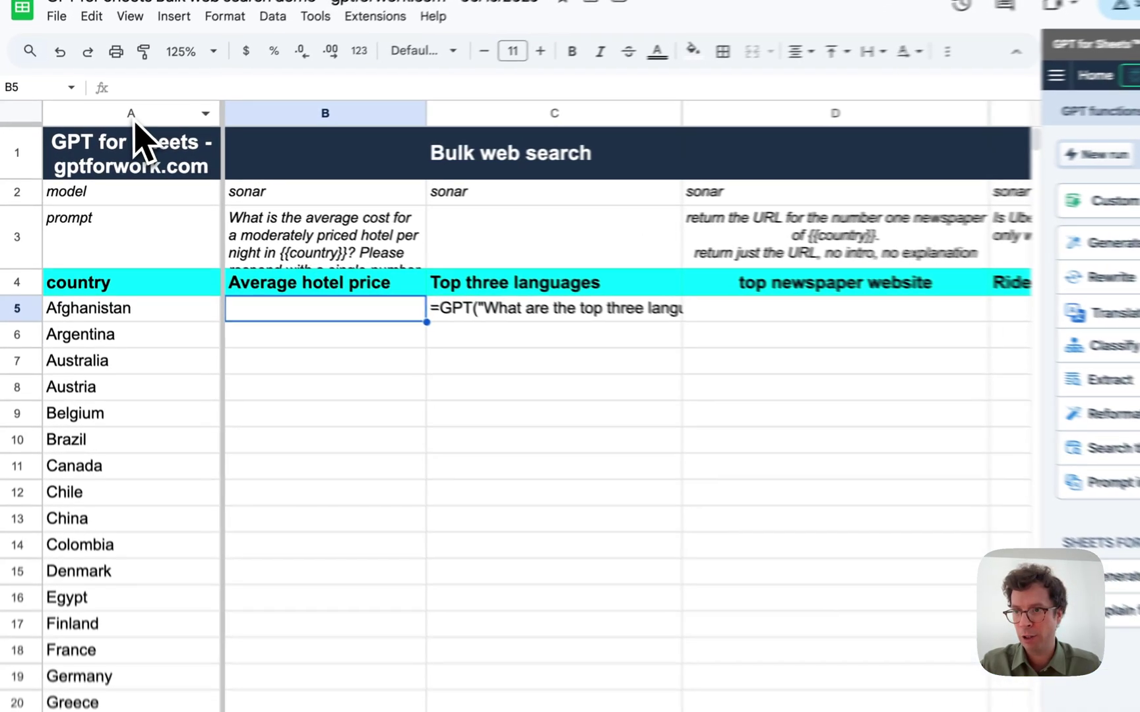
left_click(120, 120)
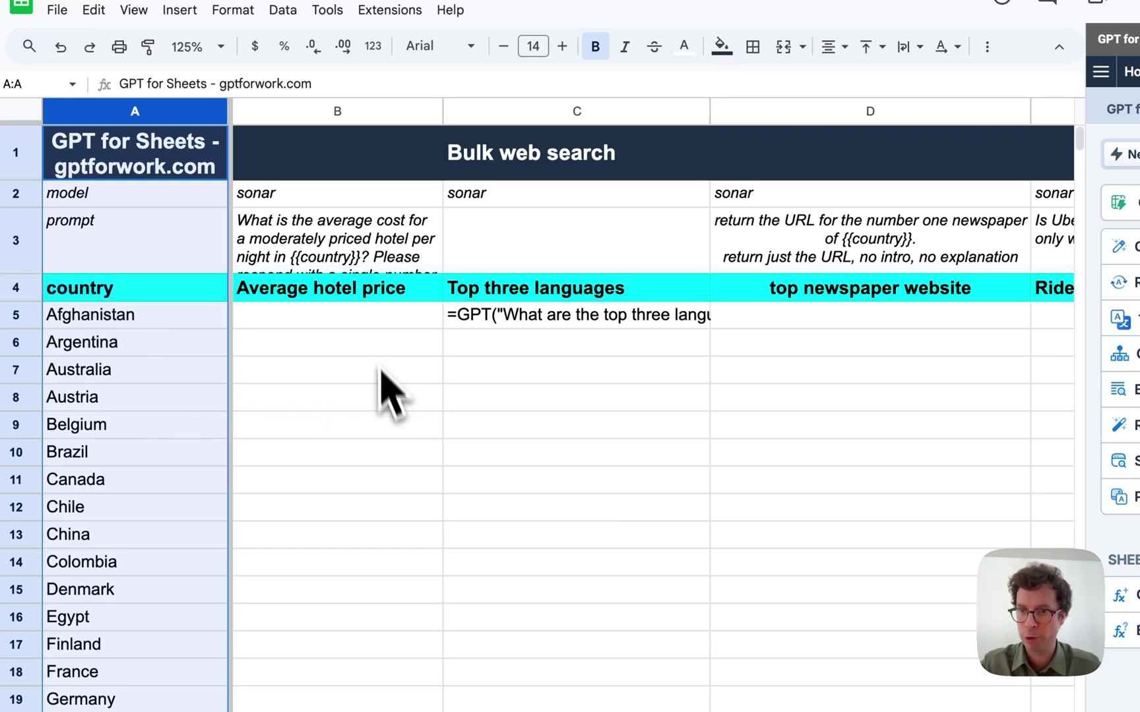
left_click(349, 270)
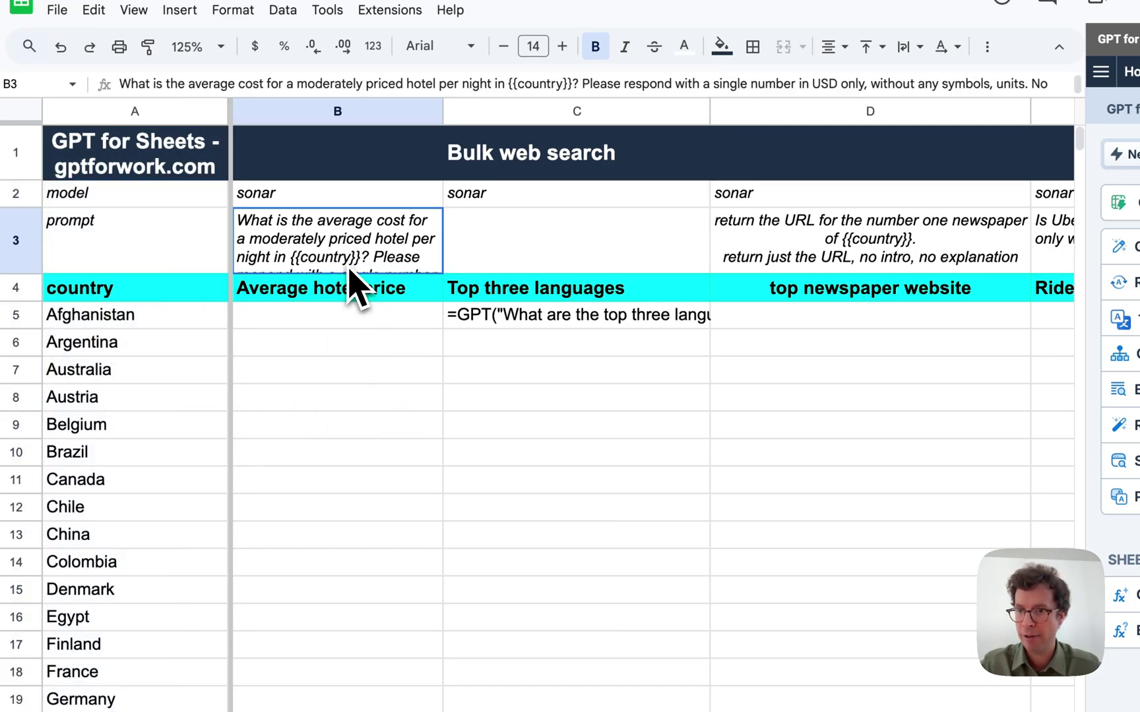
left_click(356, 293)
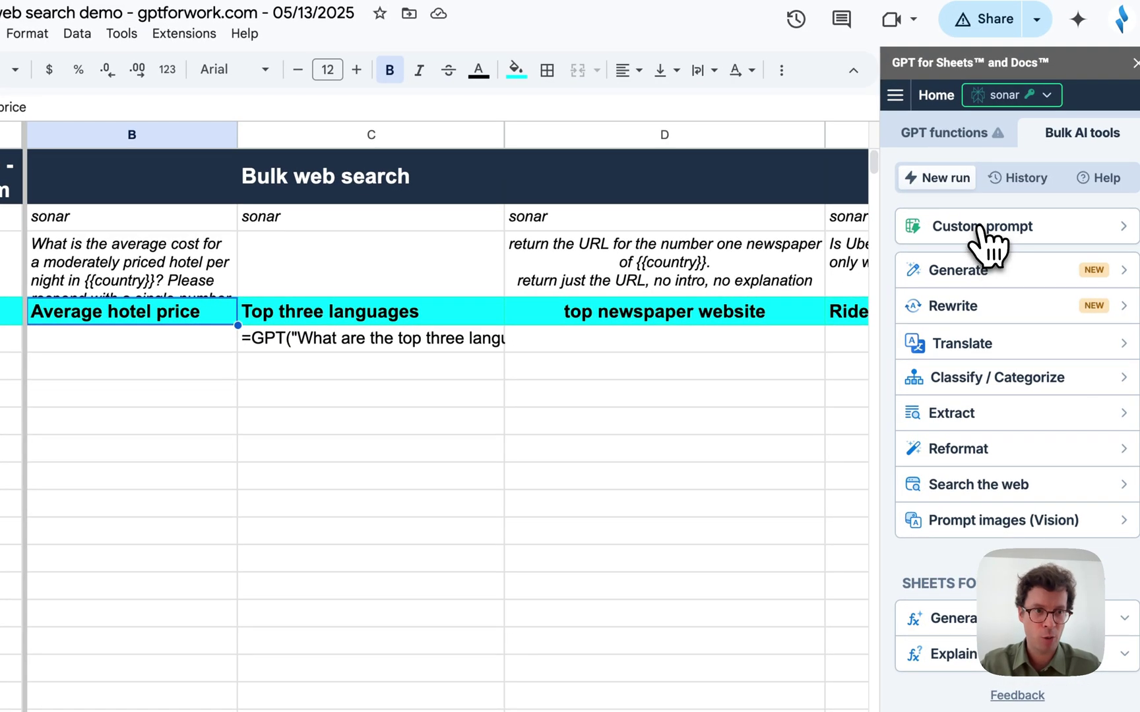
left_click(1135, 203)
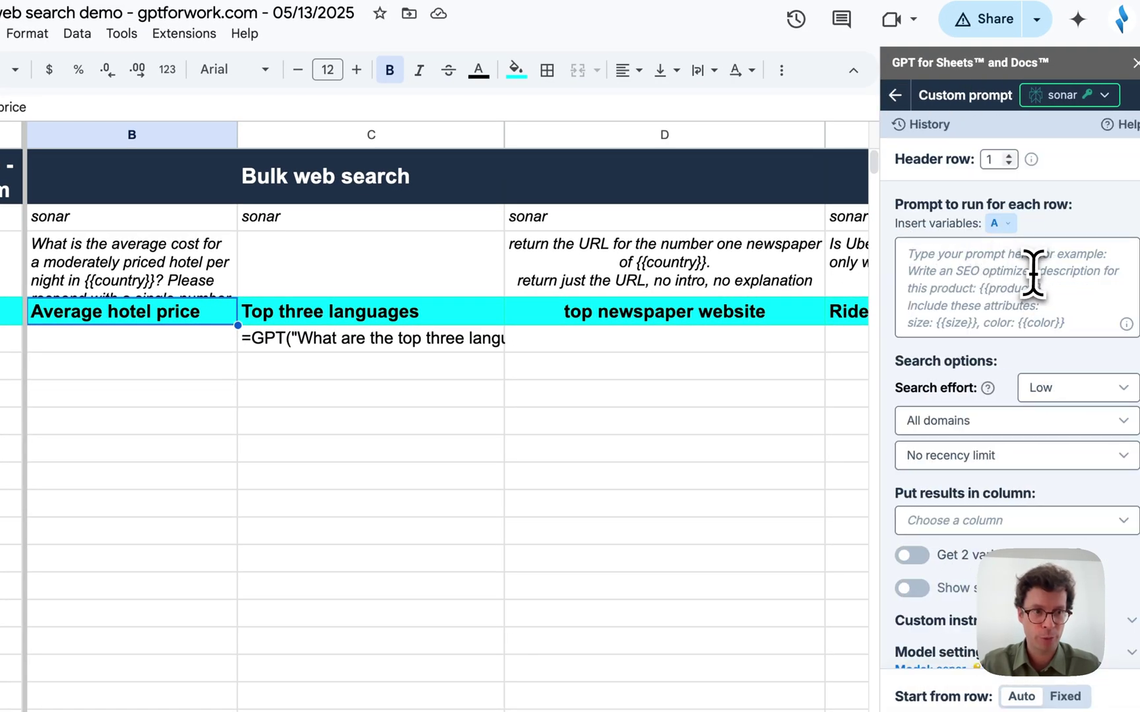
left_click(1008, 156)
left_click(1008, 155)
left_click(1007, 156)
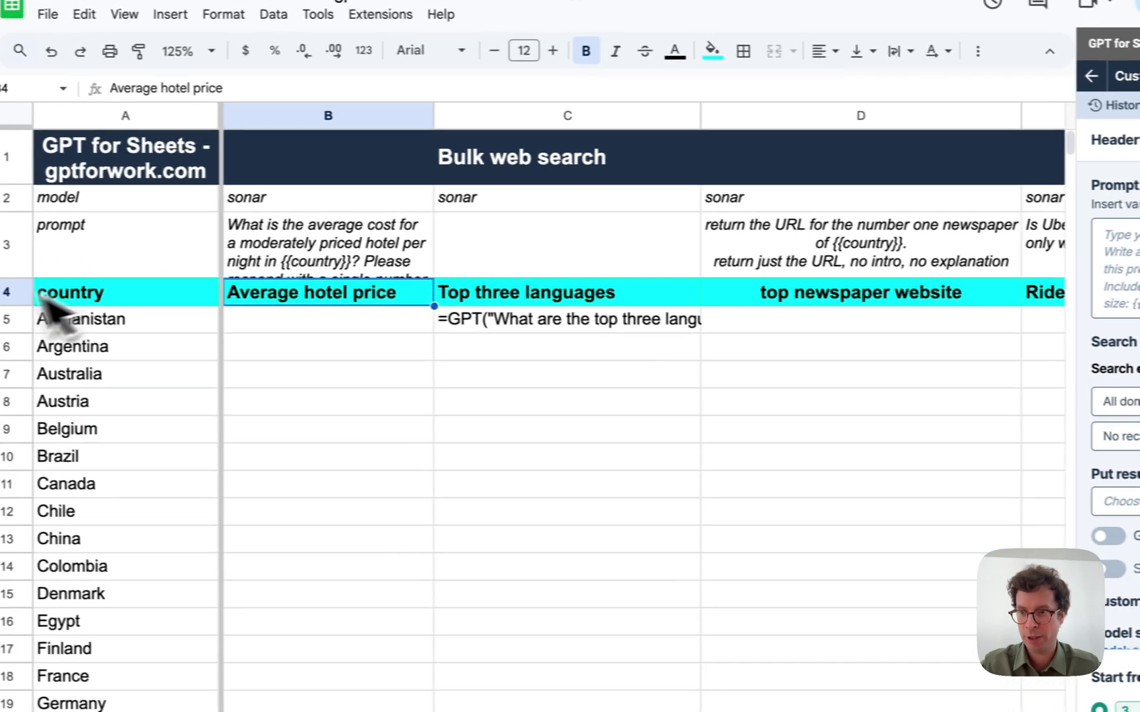
- Copy B3's average hotel price prompt into the custom prompt box
left_click(47, 291)
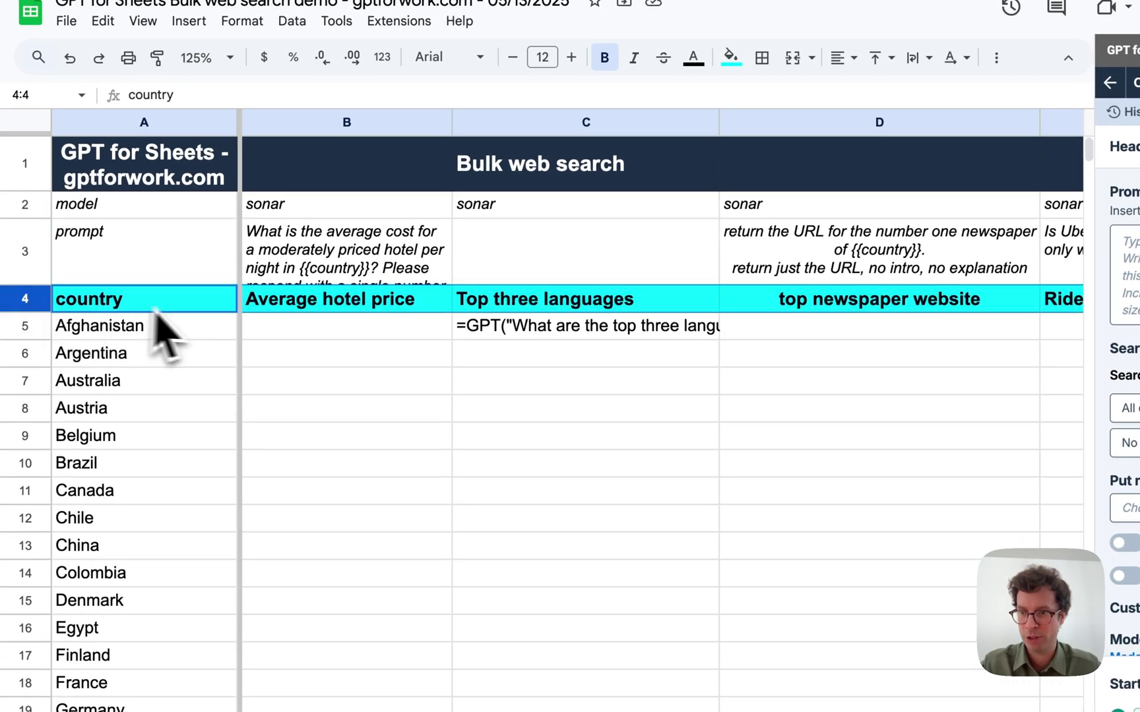
left_click(372, 272)
double_click(372, 272)
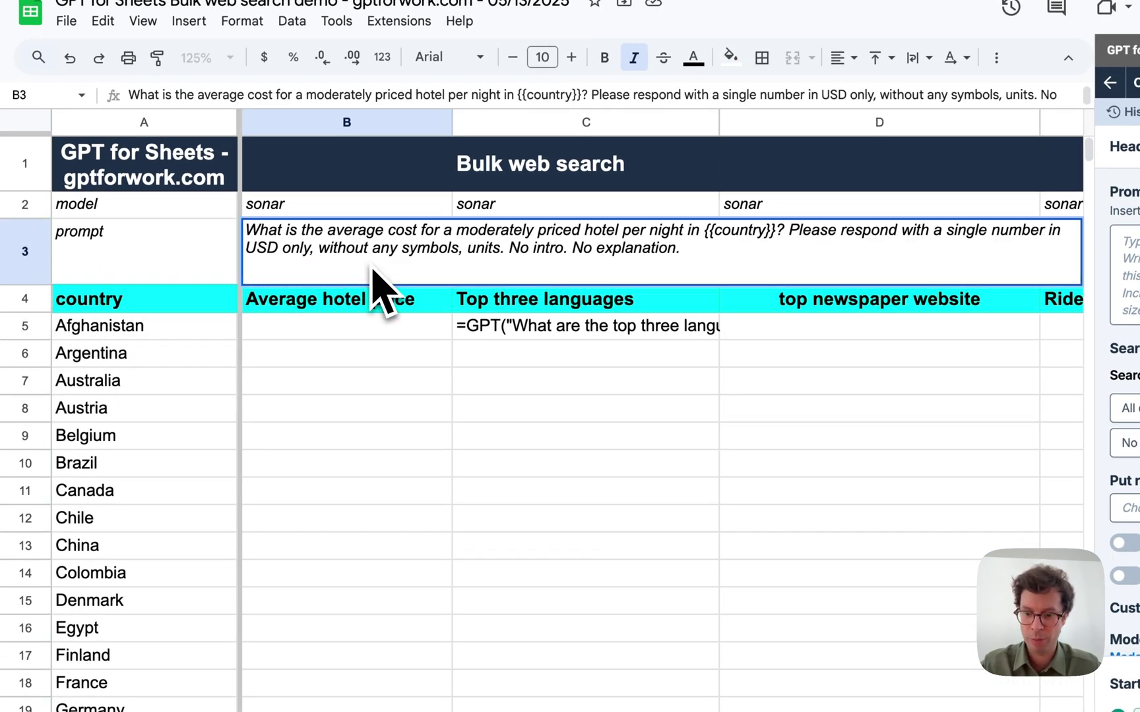
key("ctrl+a")
key("ctrl+c")
key("Escape")
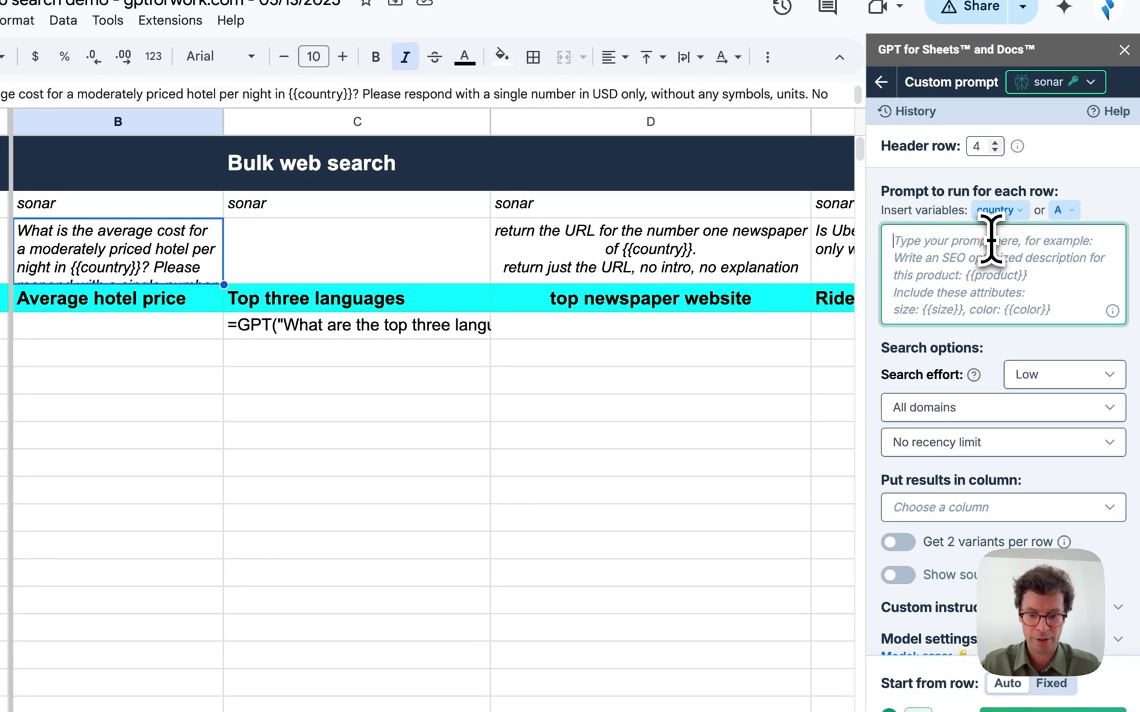
left_click(990, 241)
key("ctrl+v")
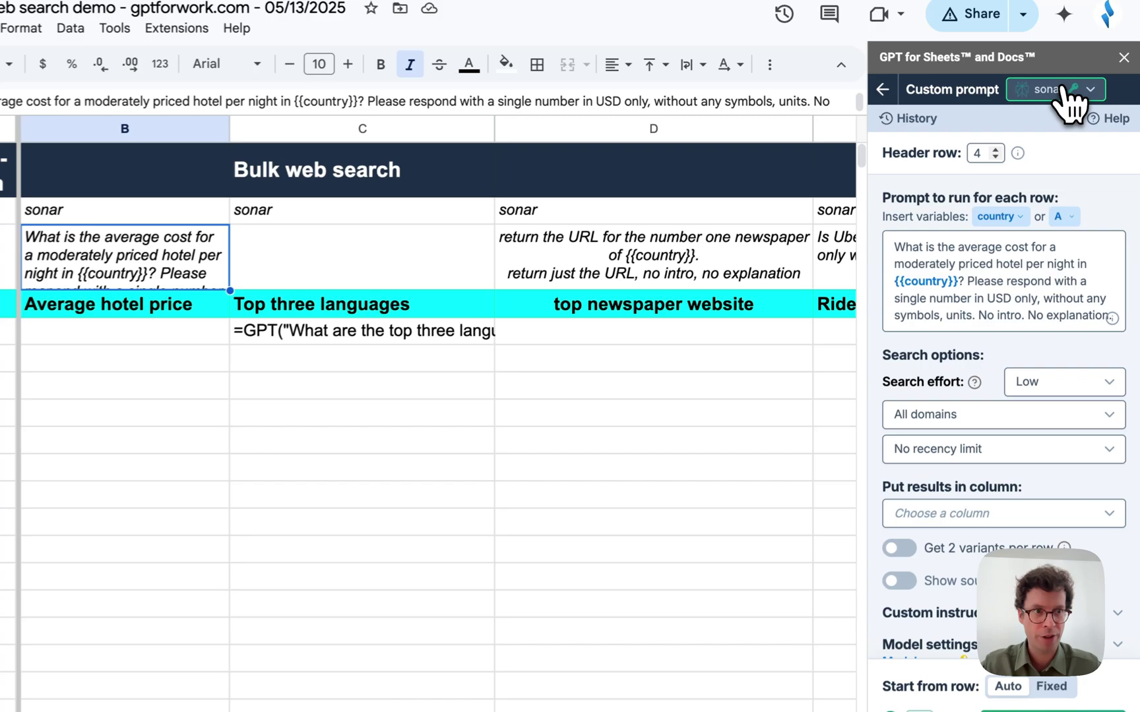
left_click(1077, 88)
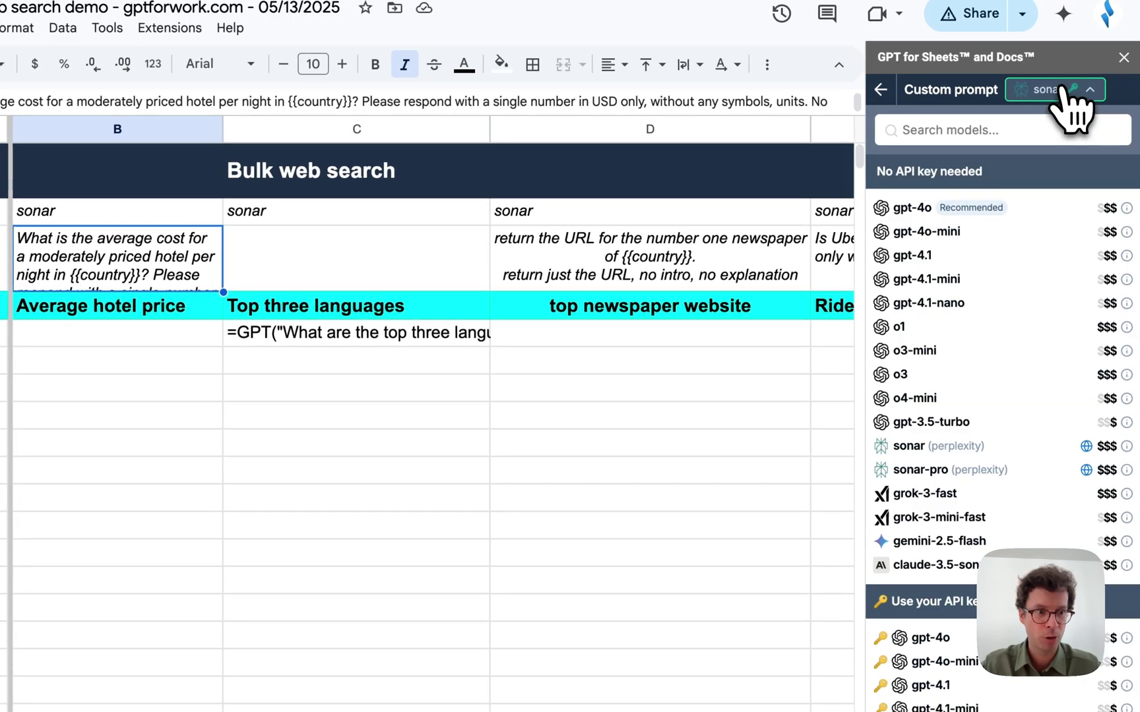
mouse_move(1086, 446)
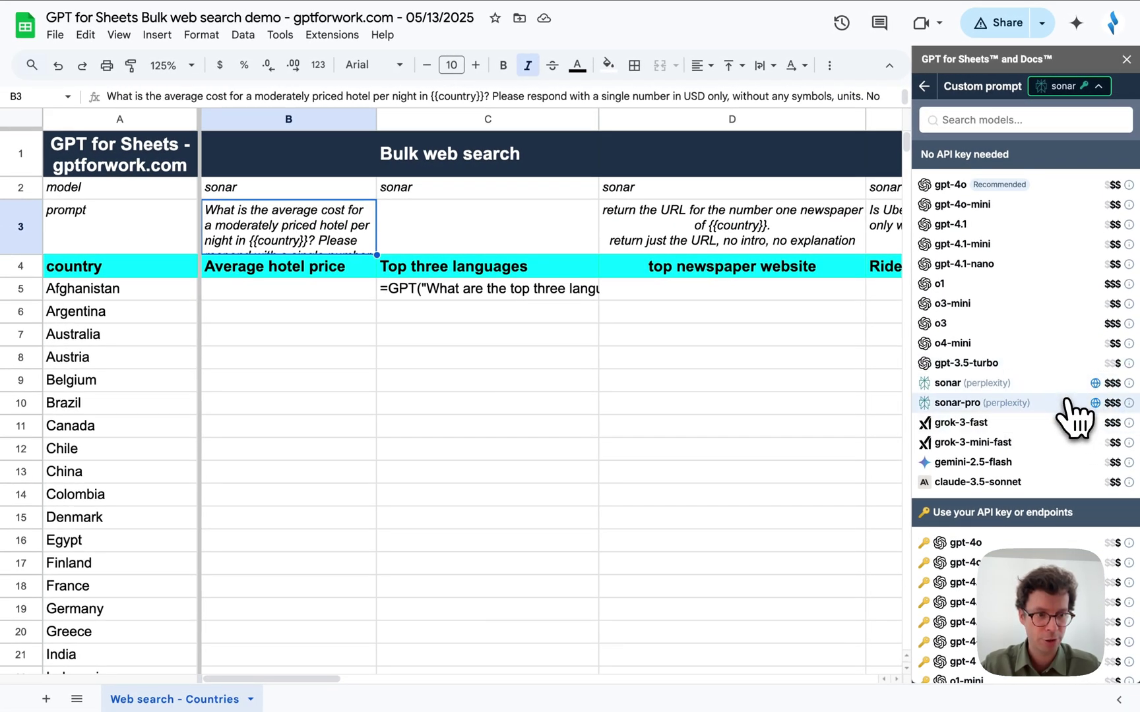
scroll(1068, 400, "down", 8)
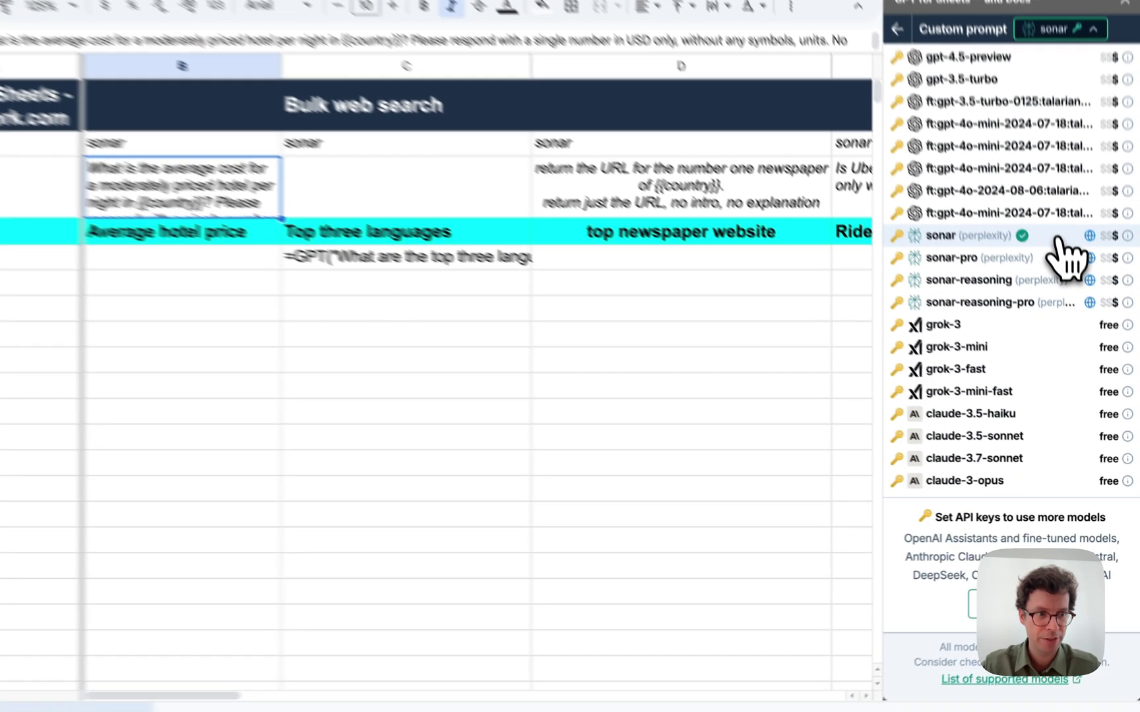
left_click(1060, 239)
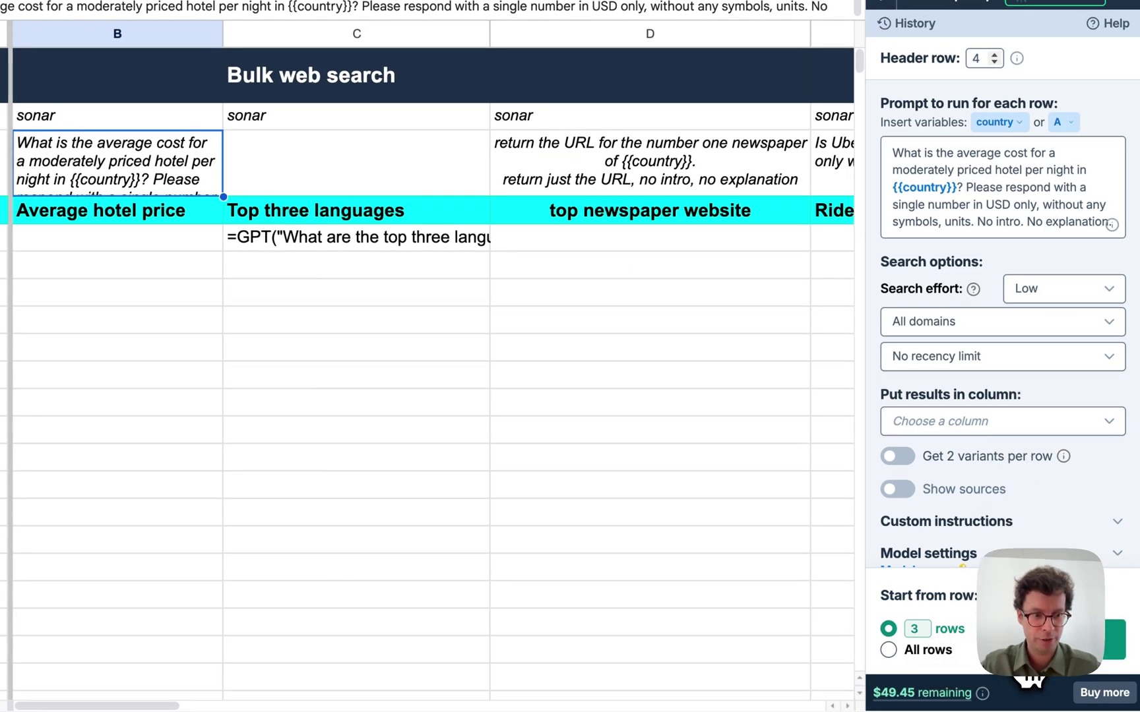
- Process 20 rows and send results to column B, Average hotel price
left_click(924, 625)
type("20")
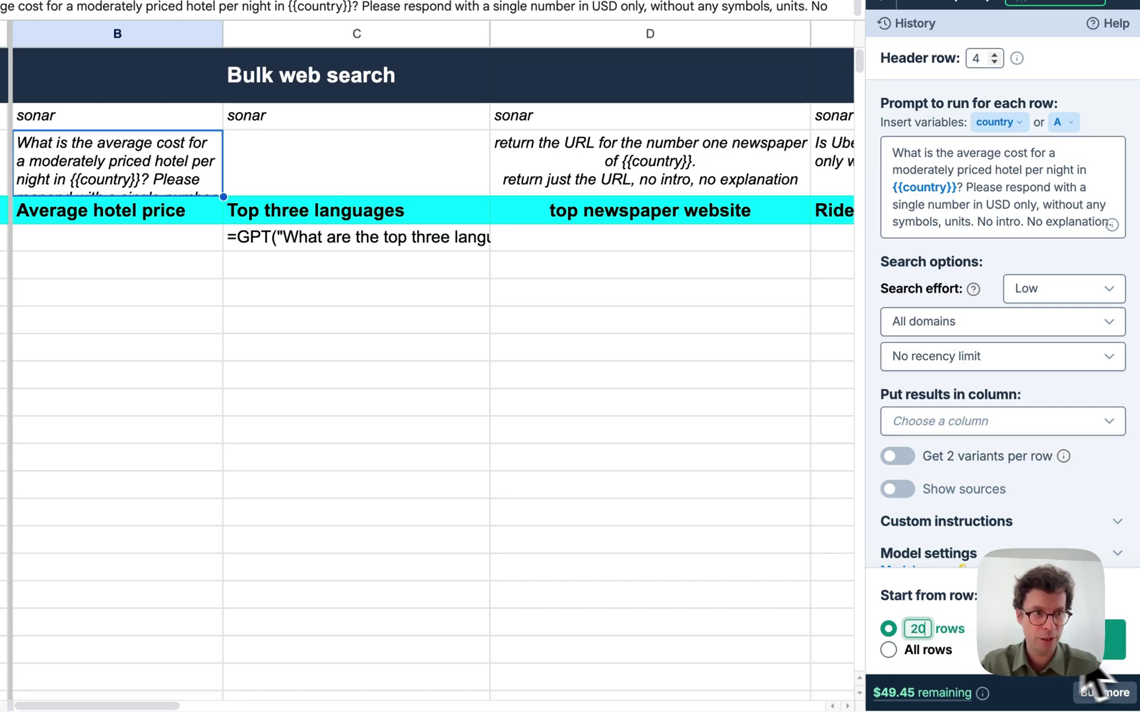
left_click(996, 425)
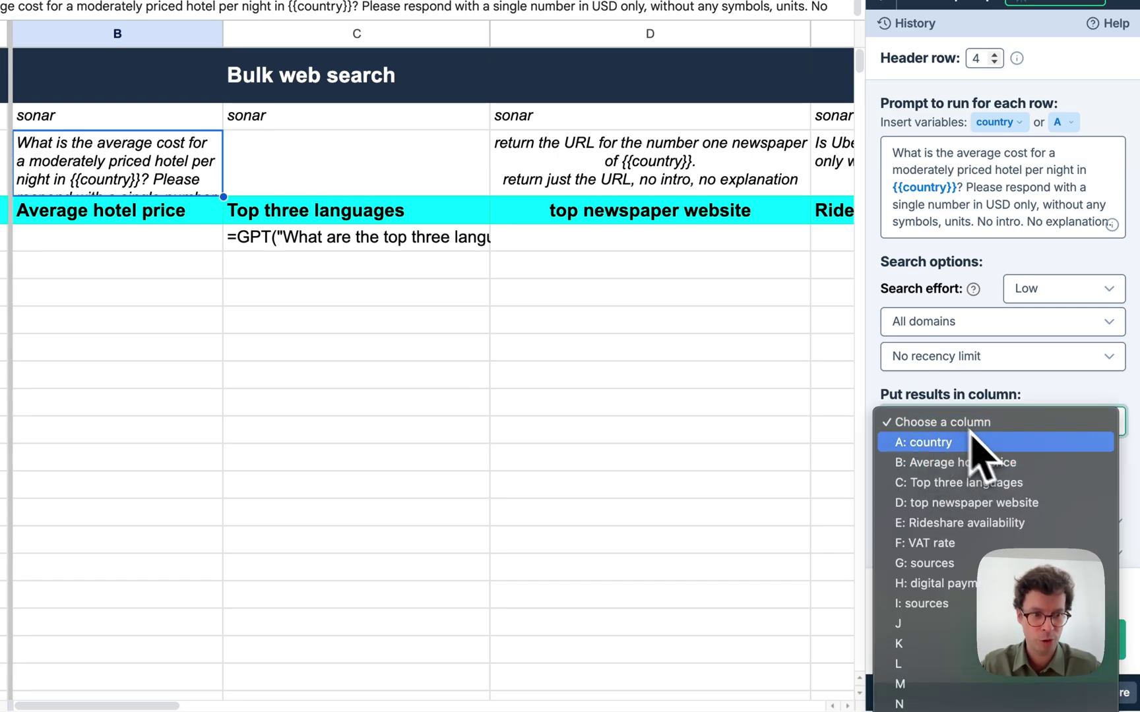
left_click(1017, 463)
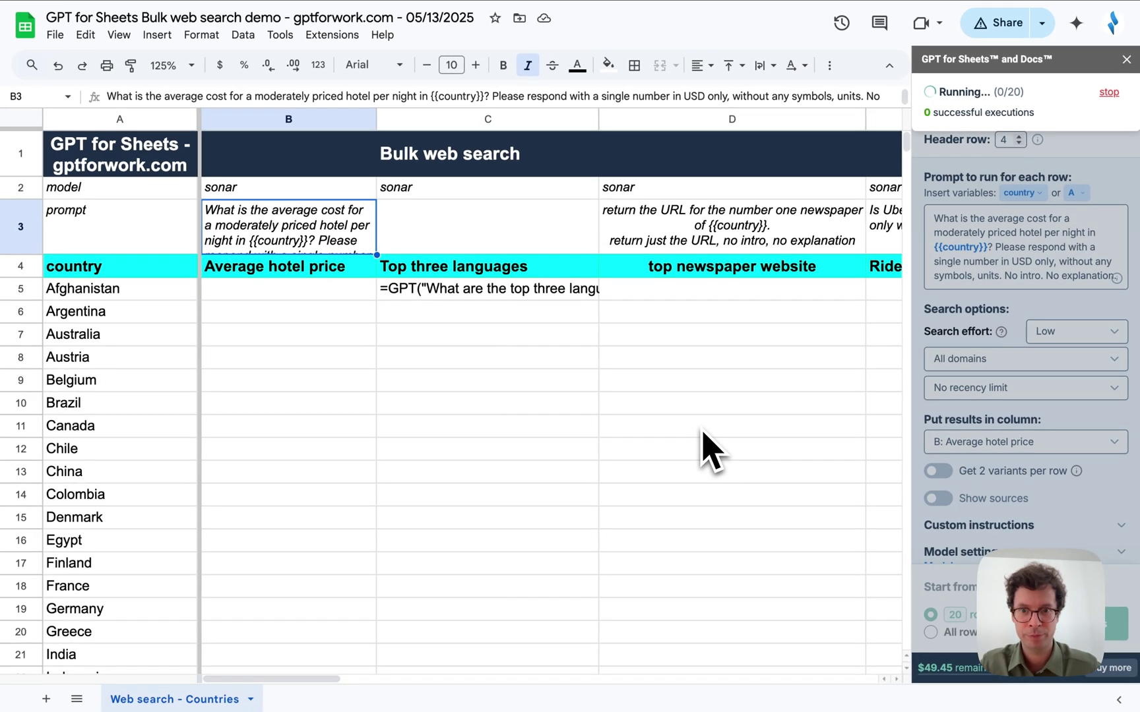
- Dismiss the Done notice and review the returned hotel prices, such as France's 108
left_click(335, 296)
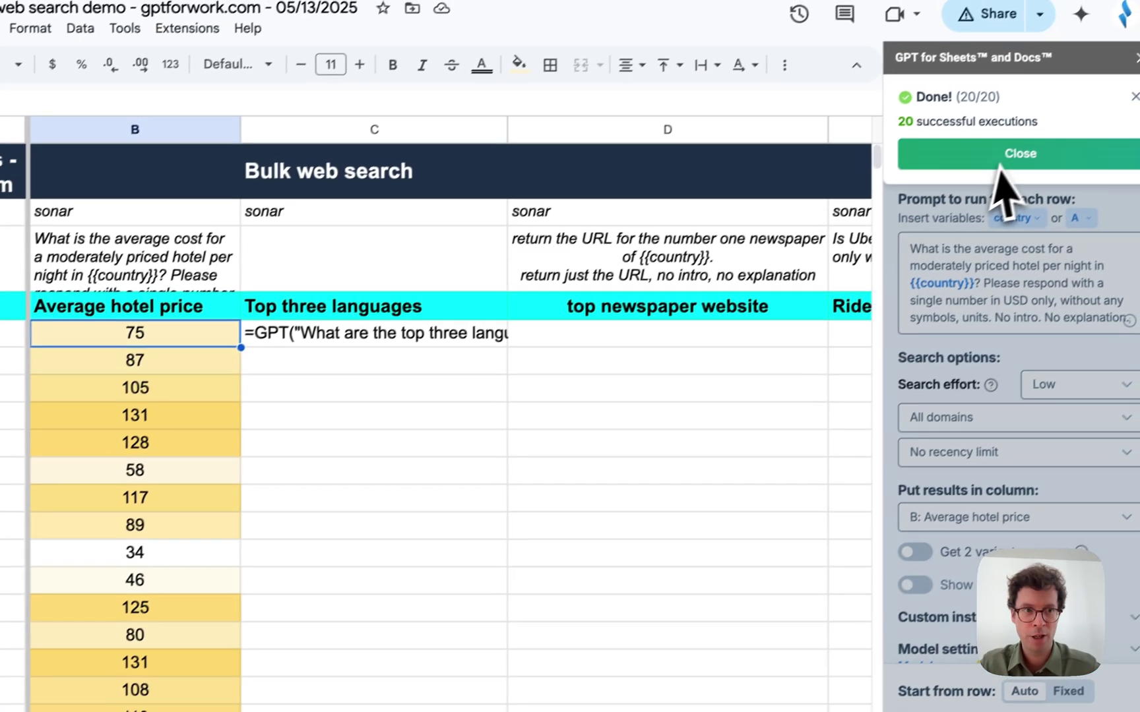
left_click(1114, 85)
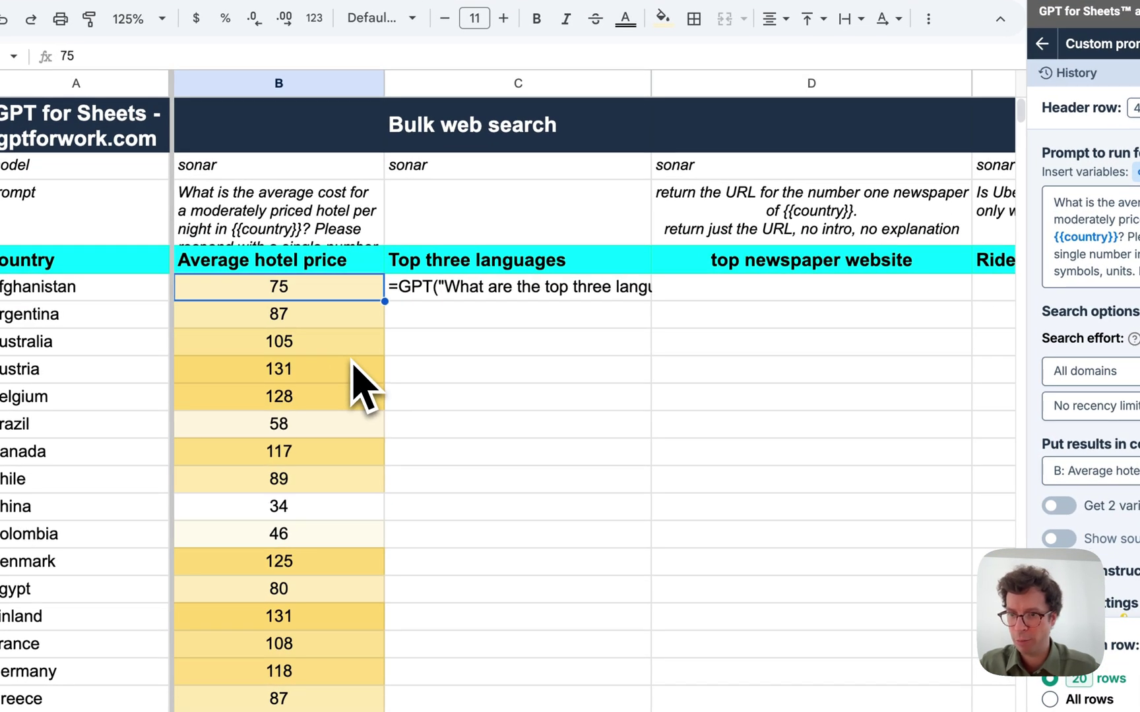
scroll(353, 362, "down", 3)
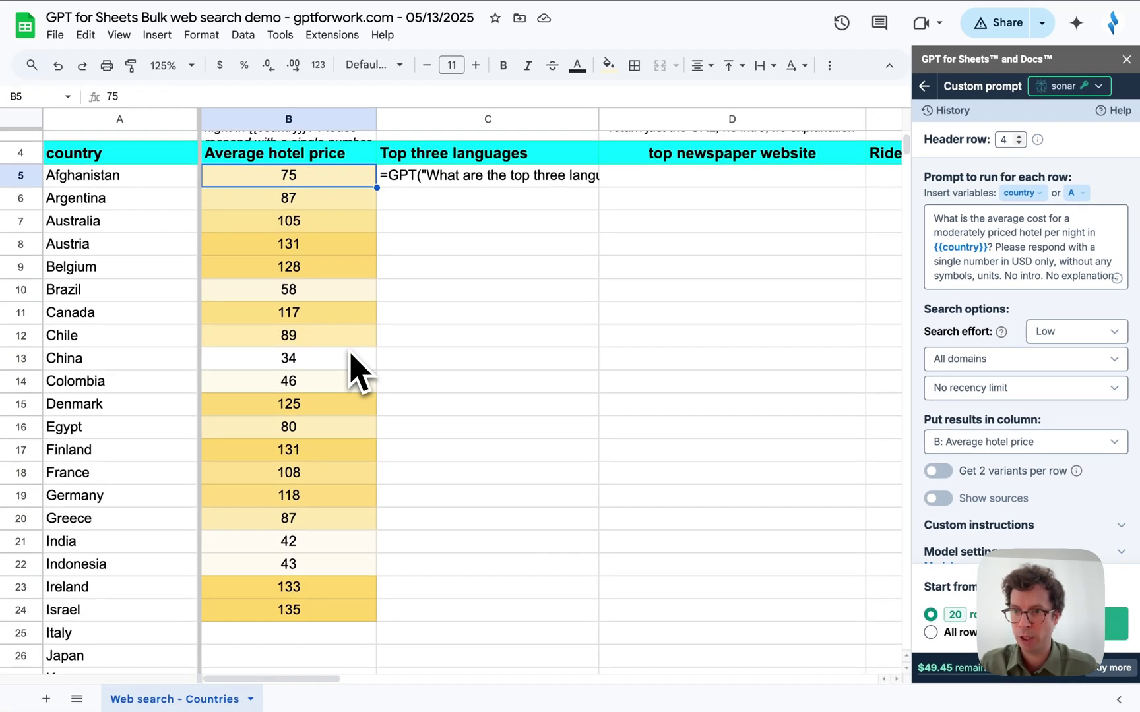
scroll(352, 356, "up", 2)
scroll(360, 373, "up", 1)
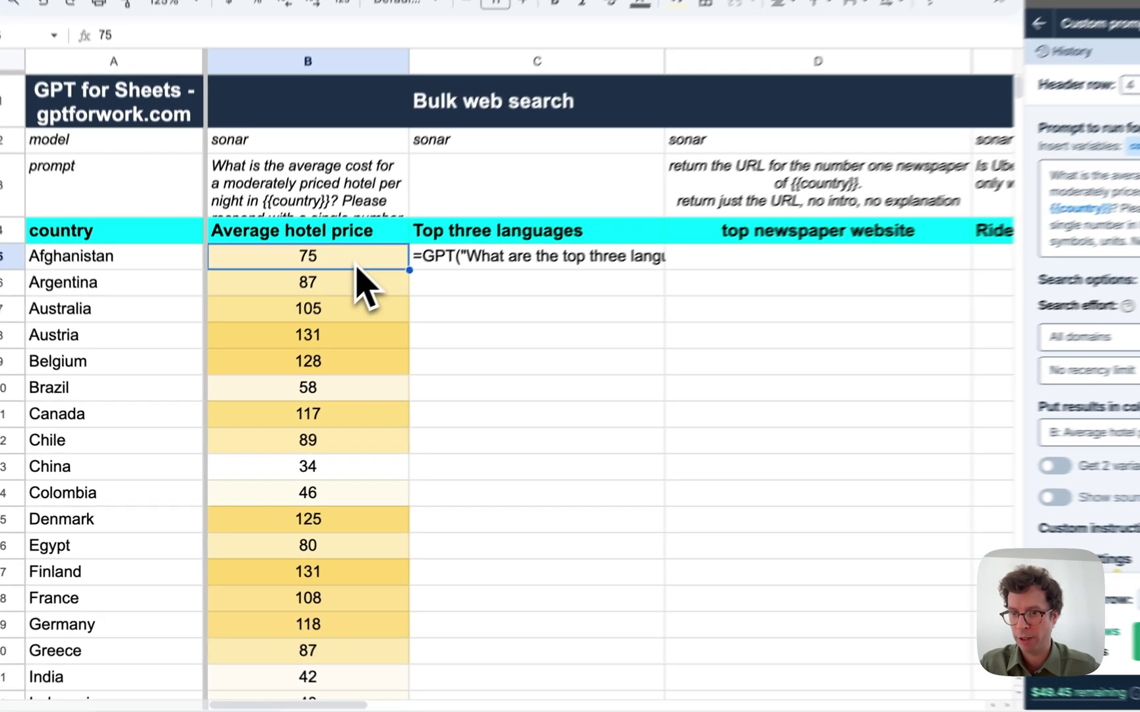
left_click_drag(332, 298, 310, 543)
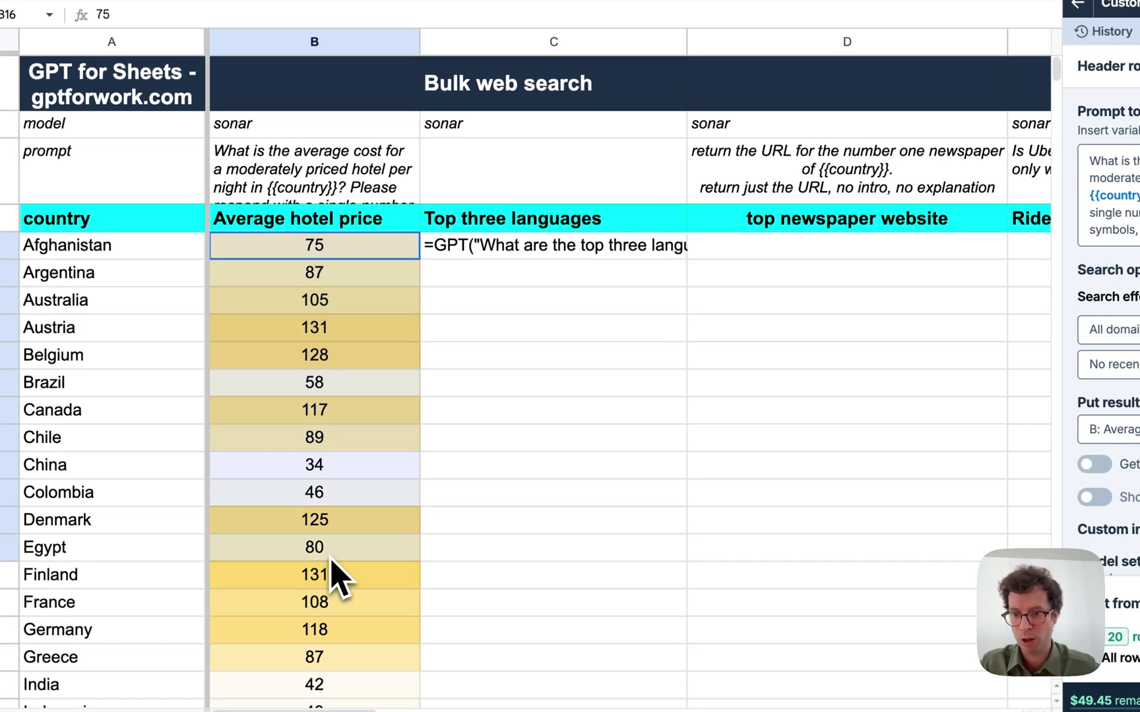
left_click(346, 602)
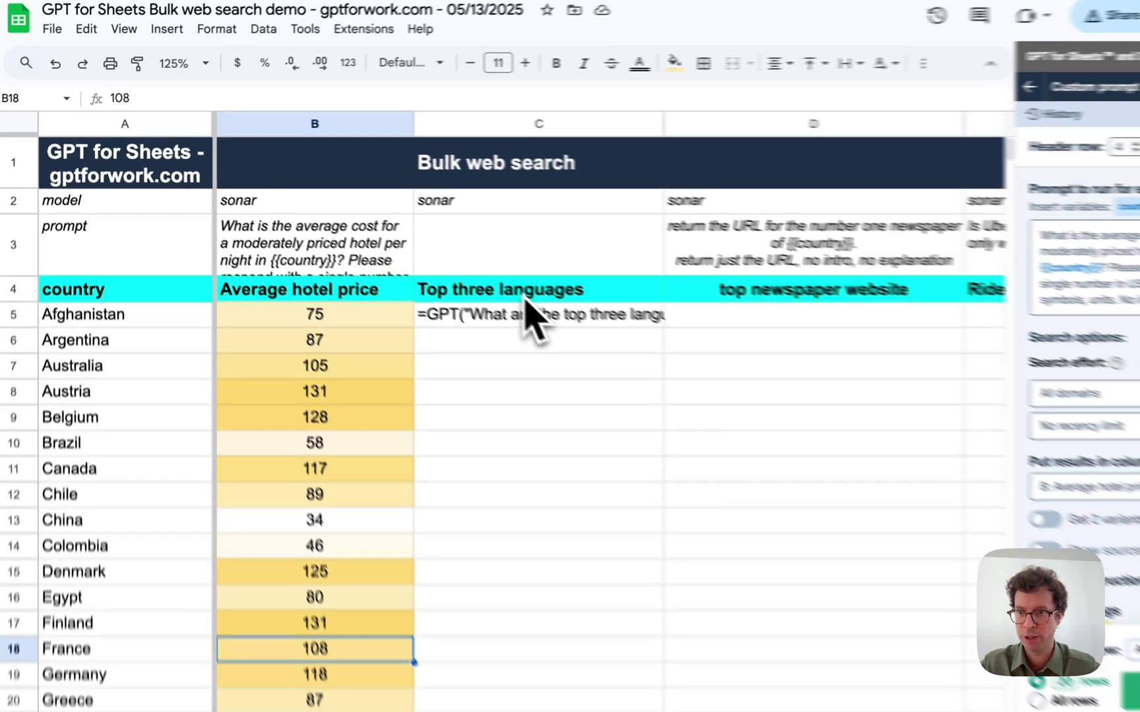
- Commit C5's top-three-languages GPT formula so Afghanistan returns Dari, Pashto, Uzbek
left_click(475, 274)
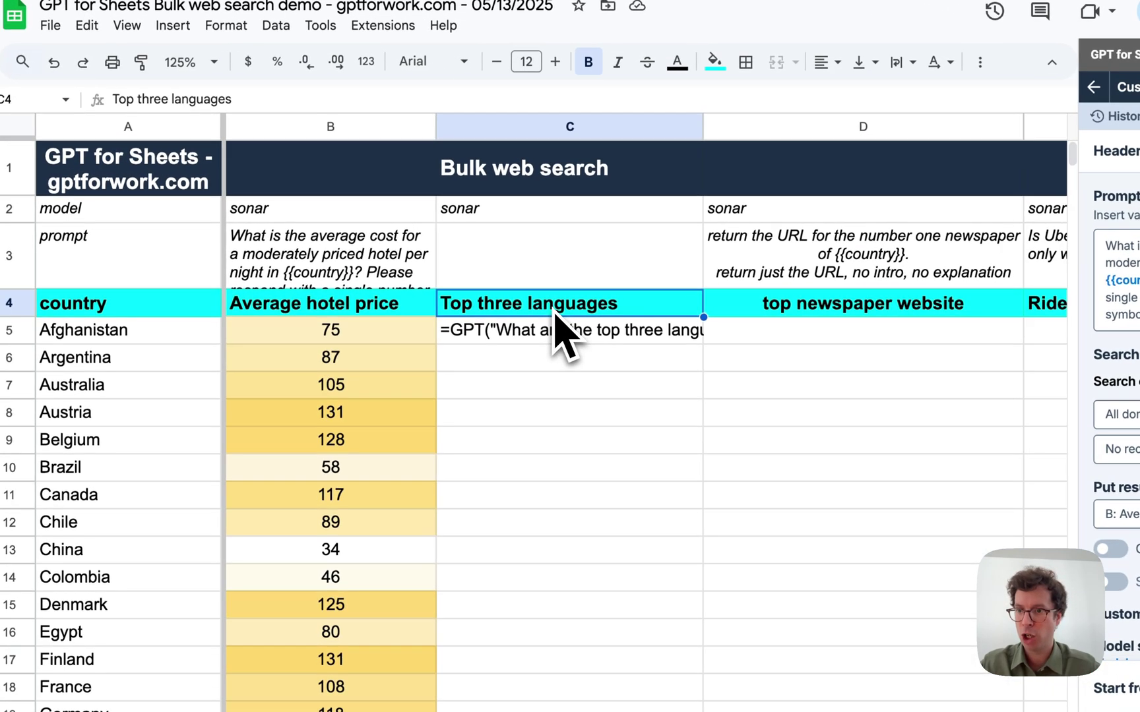
left_click(550, 338)
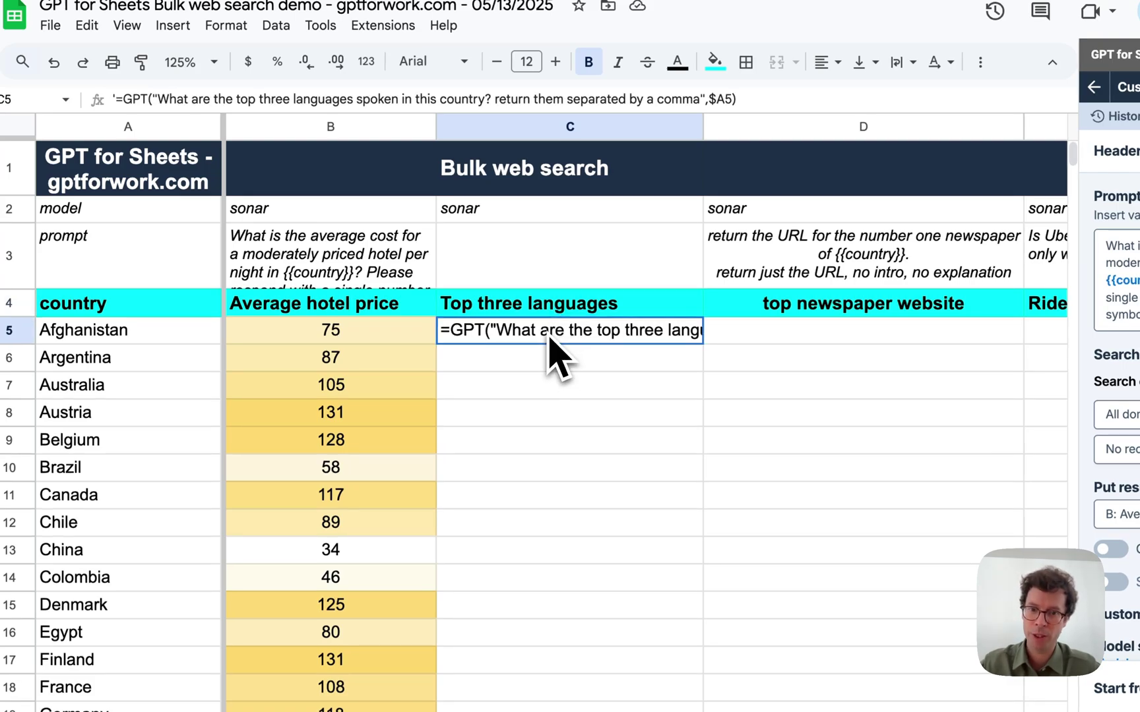
left_click(115, 96)
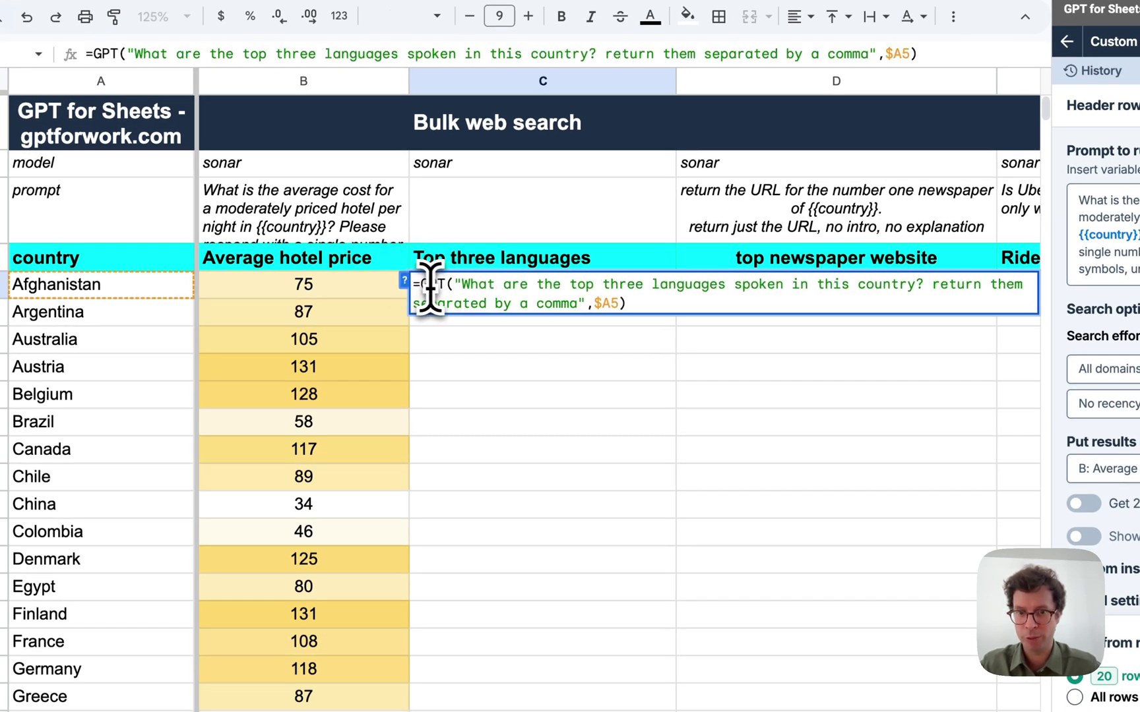
left_click(505, 285)
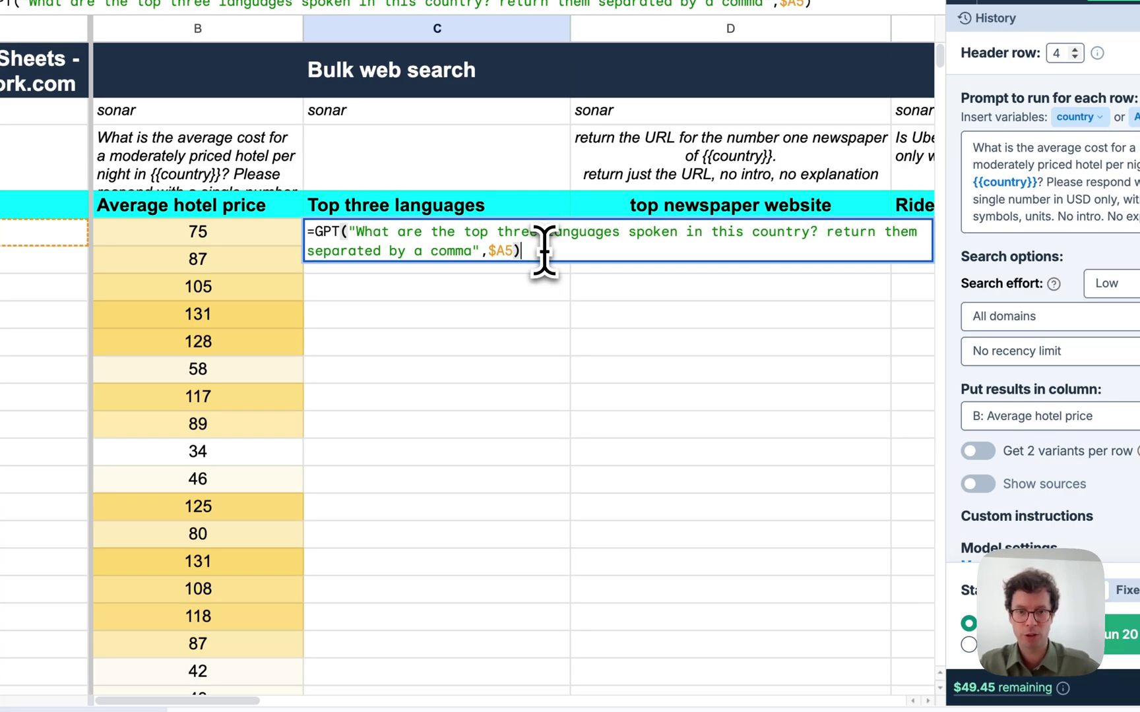
key("Return")
left_click(558, 236)
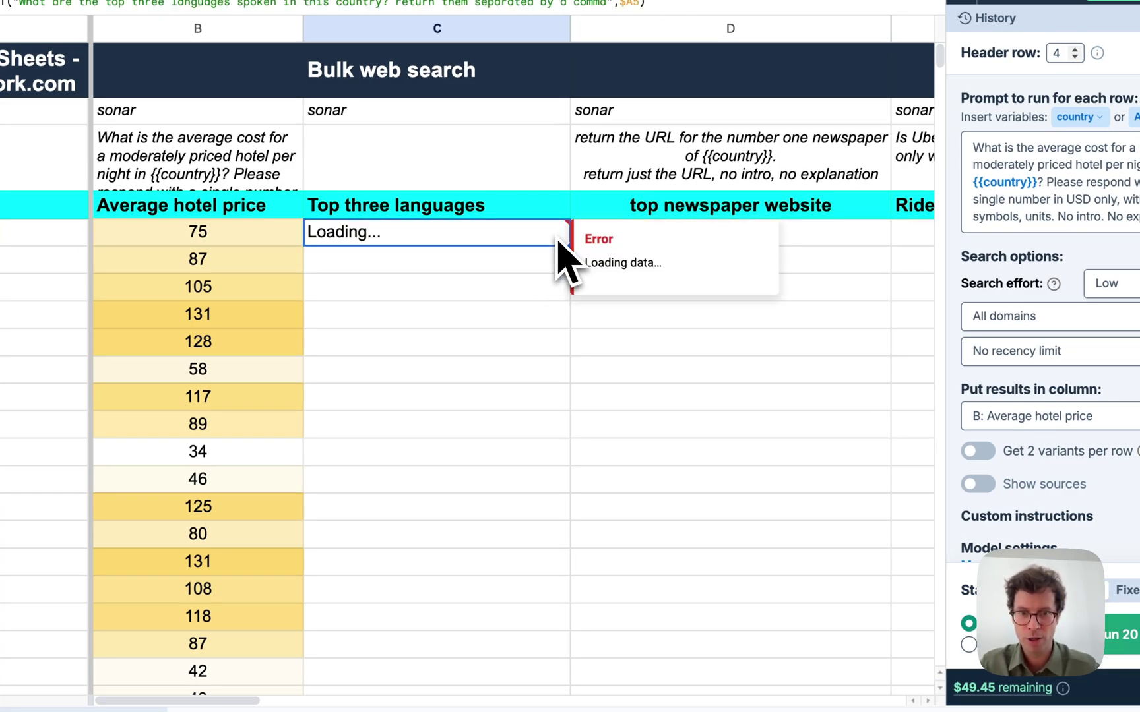
- Fill the languages formula down from C5 to C20
left_click_drag(568, 246, 542, 649)
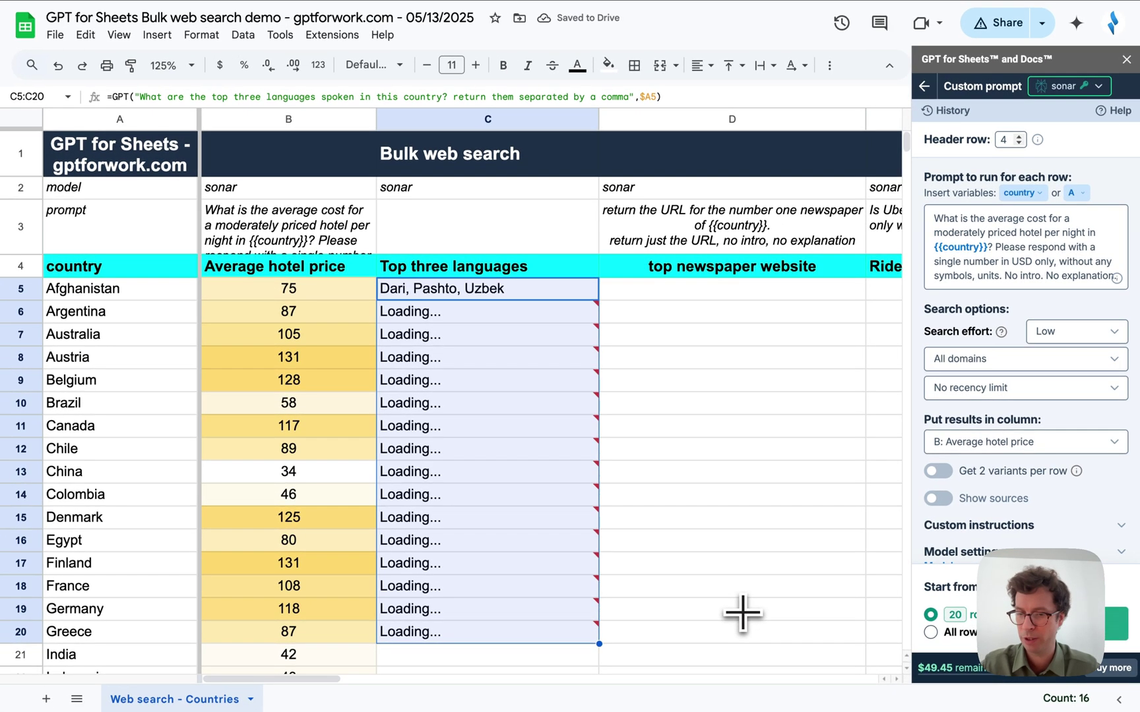
scroll(744, 621, "down", 3)
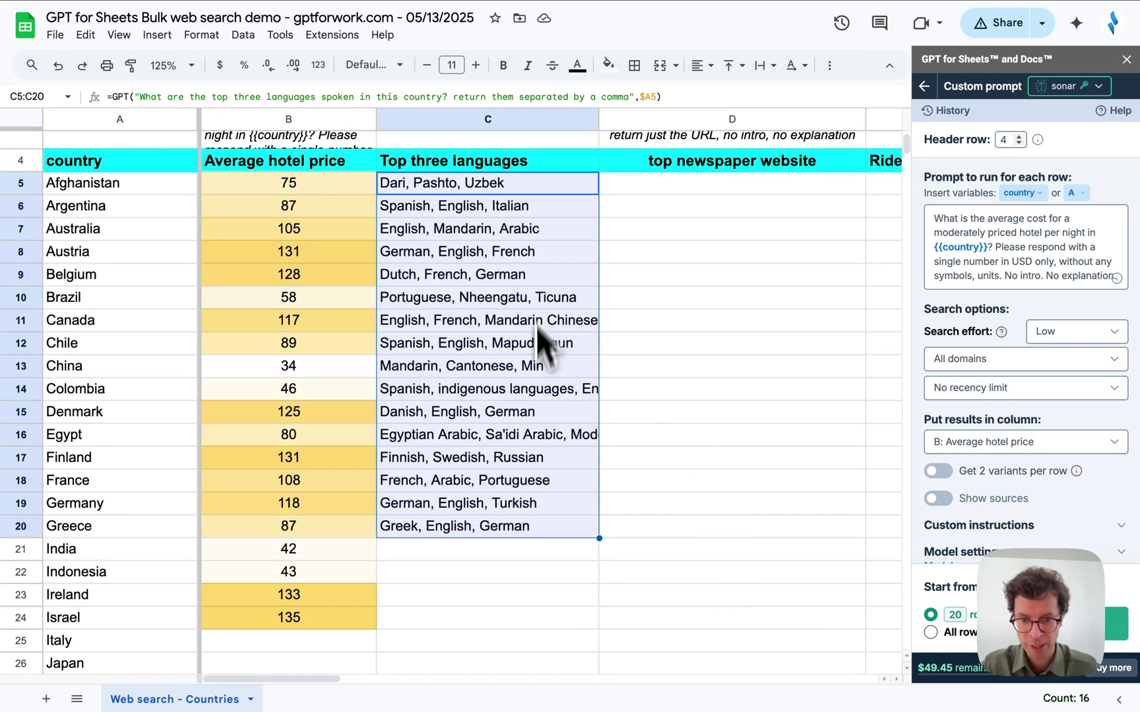
scroll(747, 530, "up", 2)
scroll(746, 528, "up", 2)
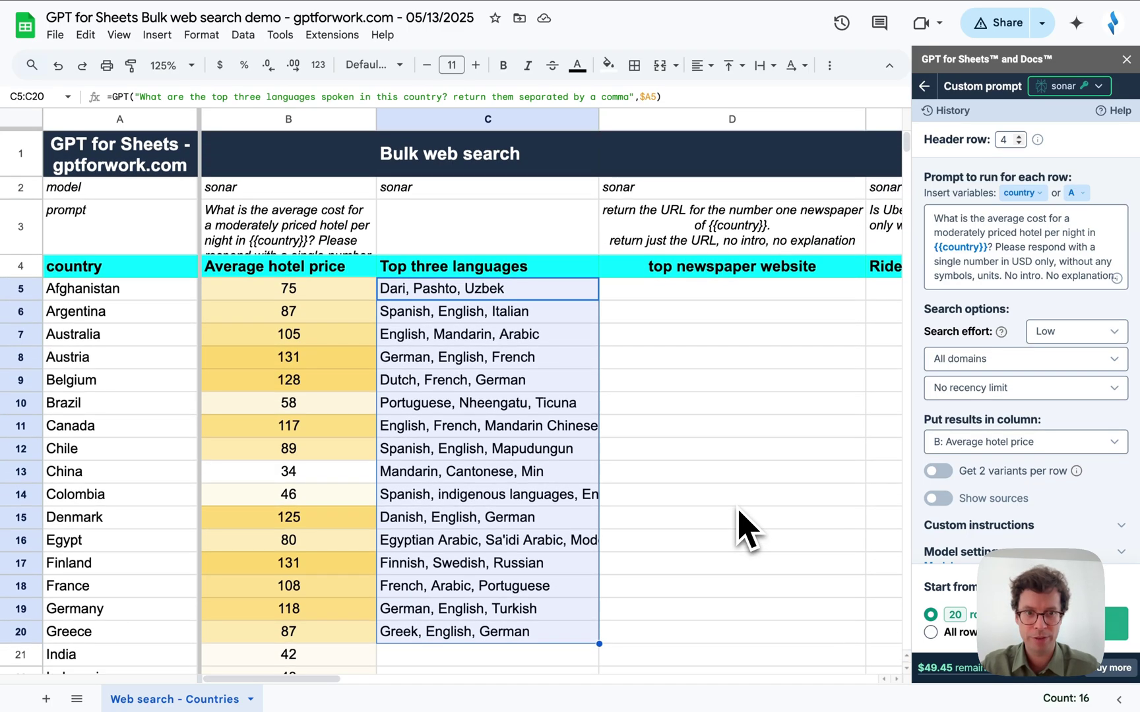
- Select the top newspaper website prompt in D3
left_click(760, 291)
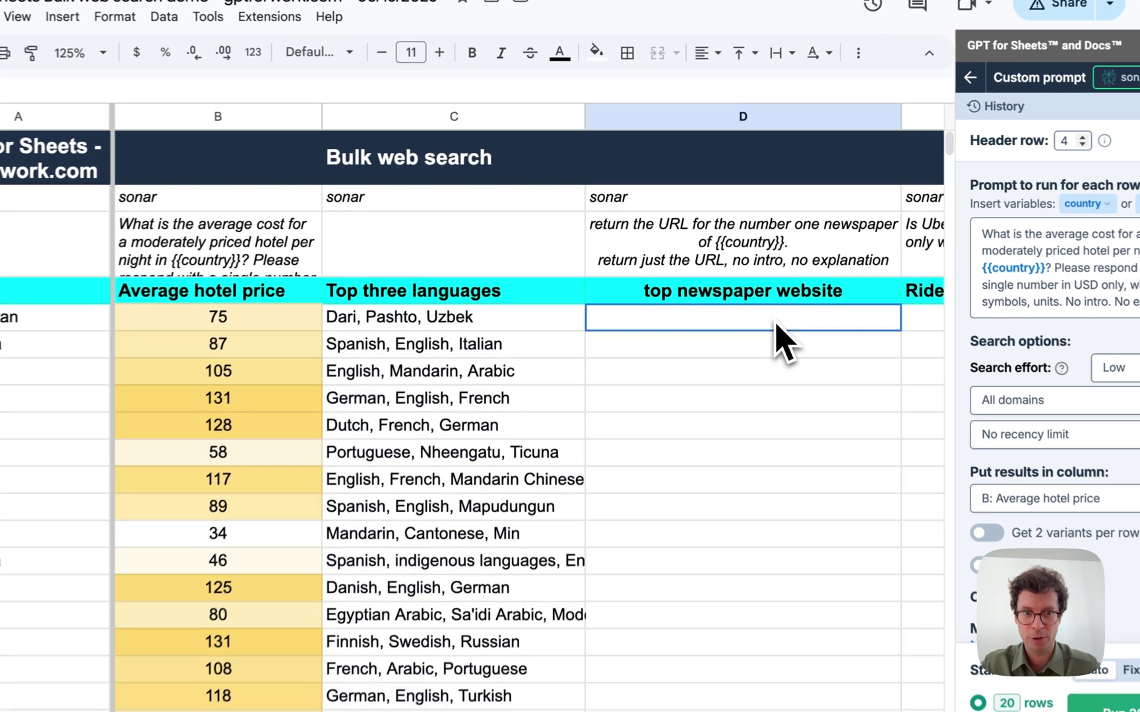
scroll(777, 325, "right", 5)
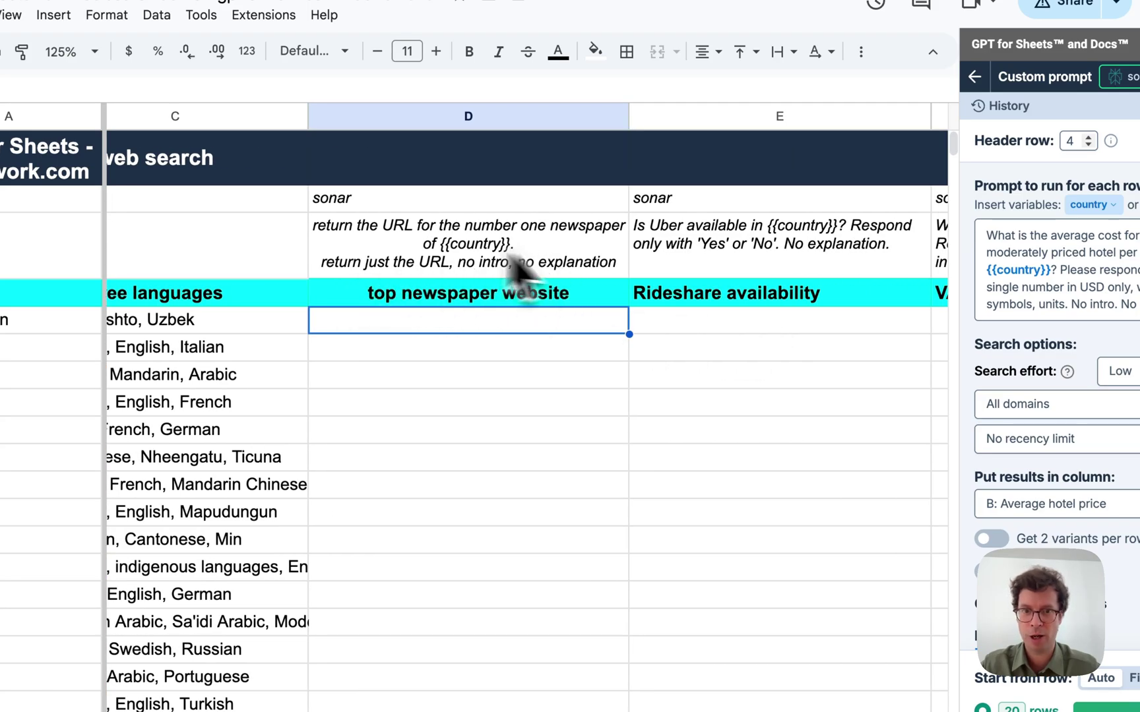
left_click(455, 247)
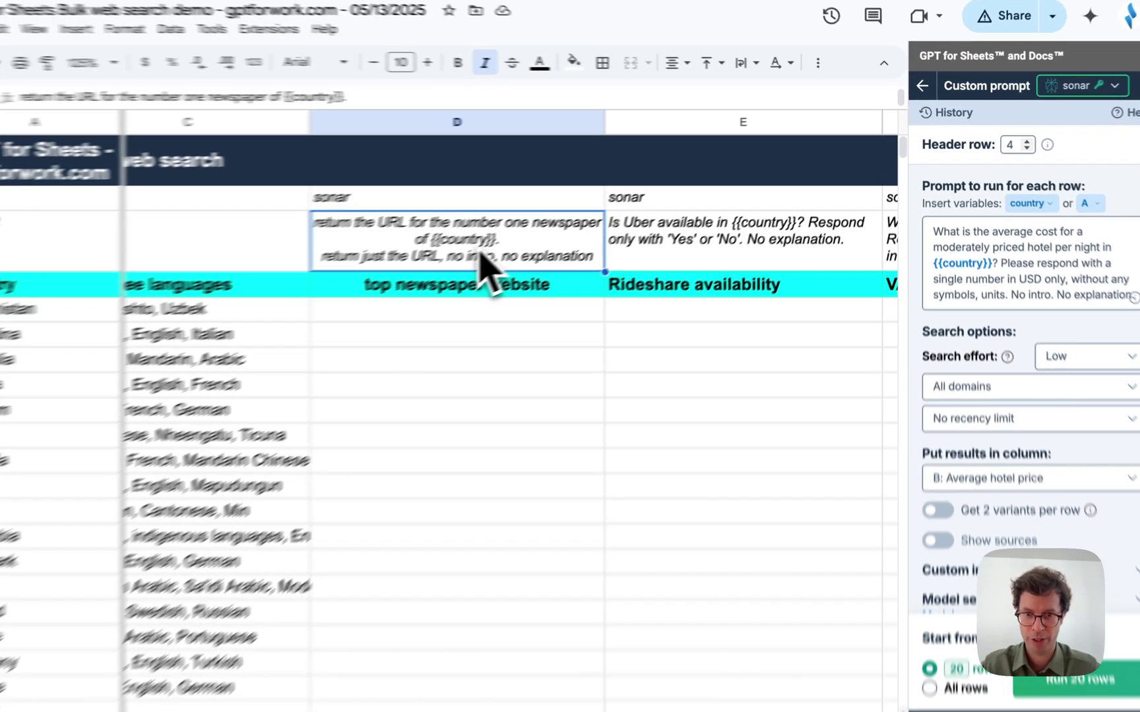
- Replace the run's prompt with D3's newspaper prompt, outputting to the top newspaper website column
double_click(522, 235)
key("ctrl+a")
key("ctrl+c")
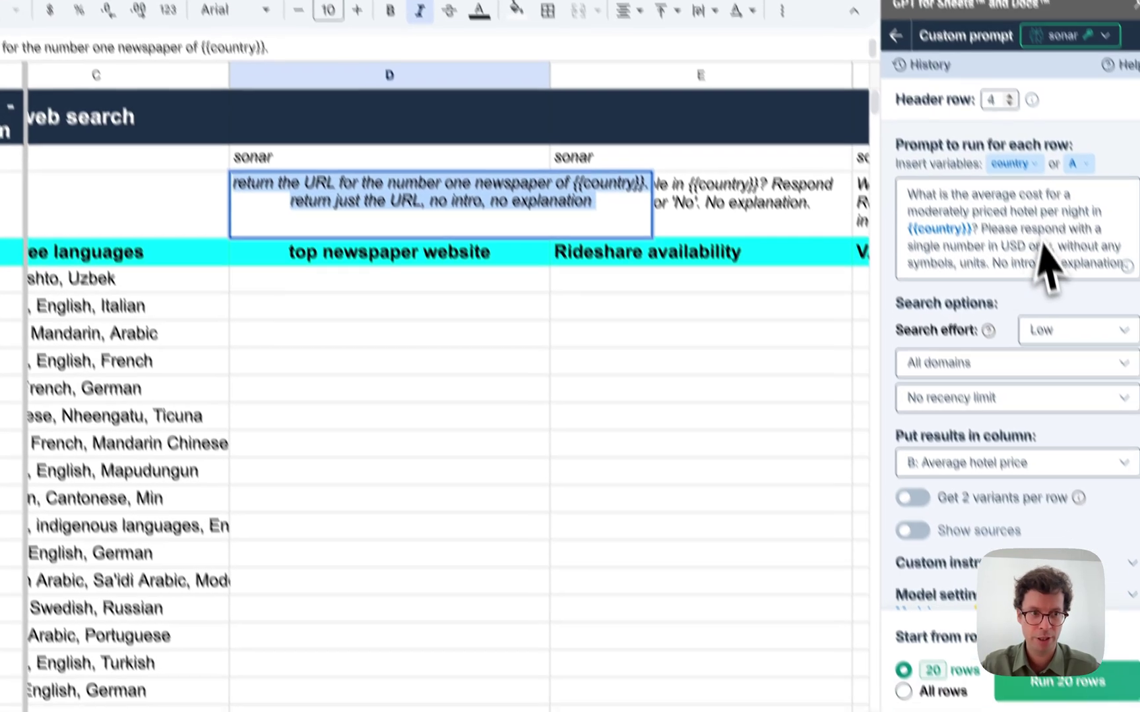
left_click(1065, 285)
key("ctrl+a")
key("BackSpace")
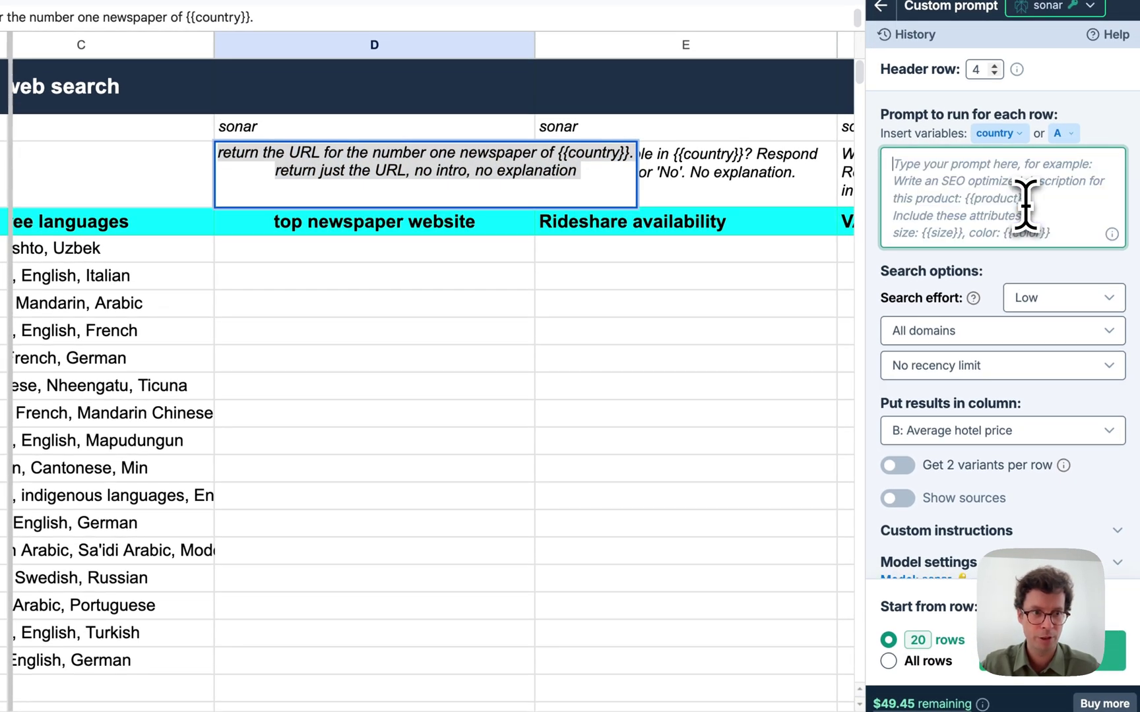
key("ctrl+v")
left_click(949, 438)
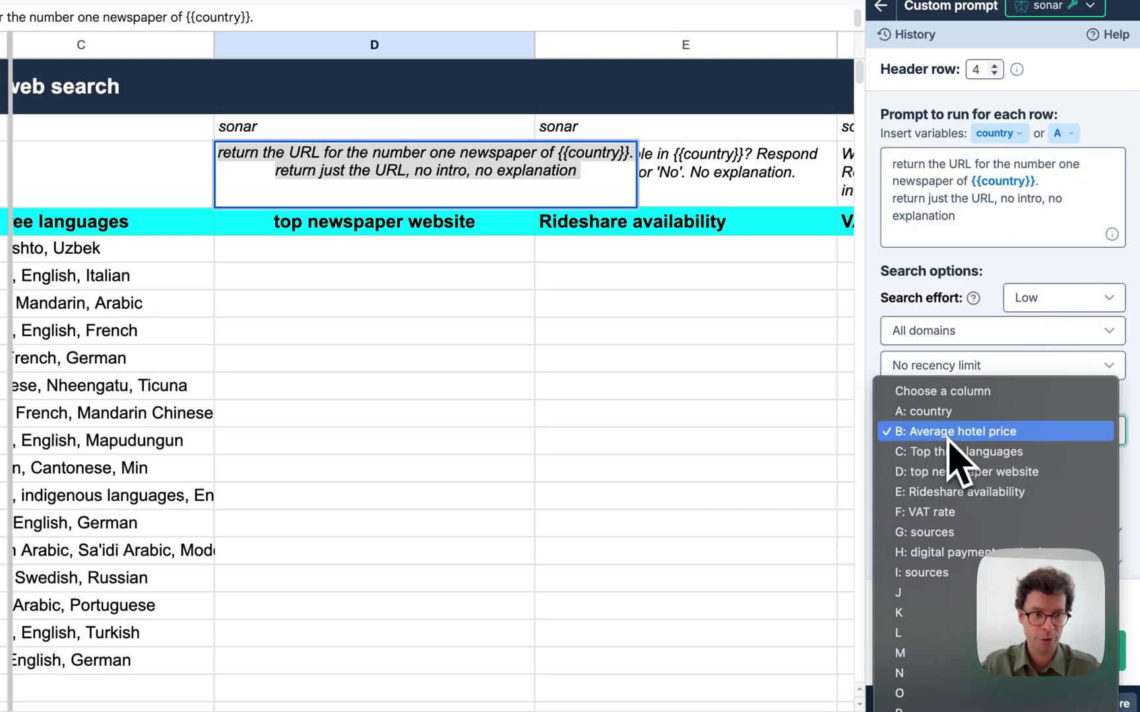
left_click(974, 472)
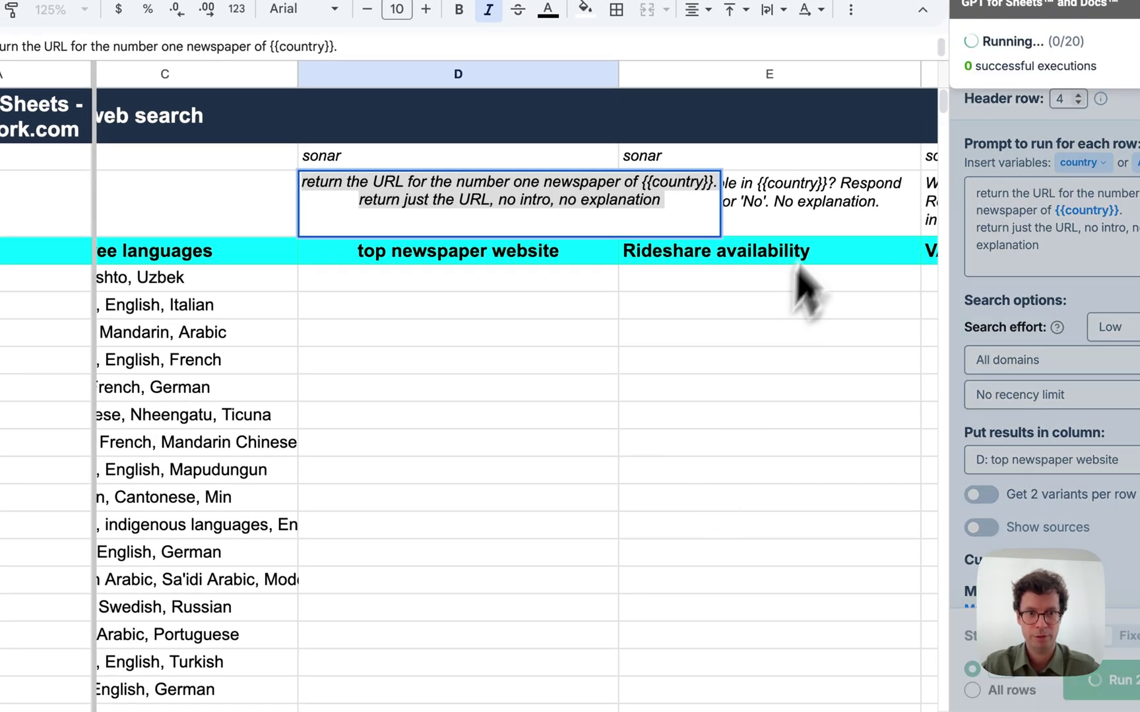
left_click(806, 221)
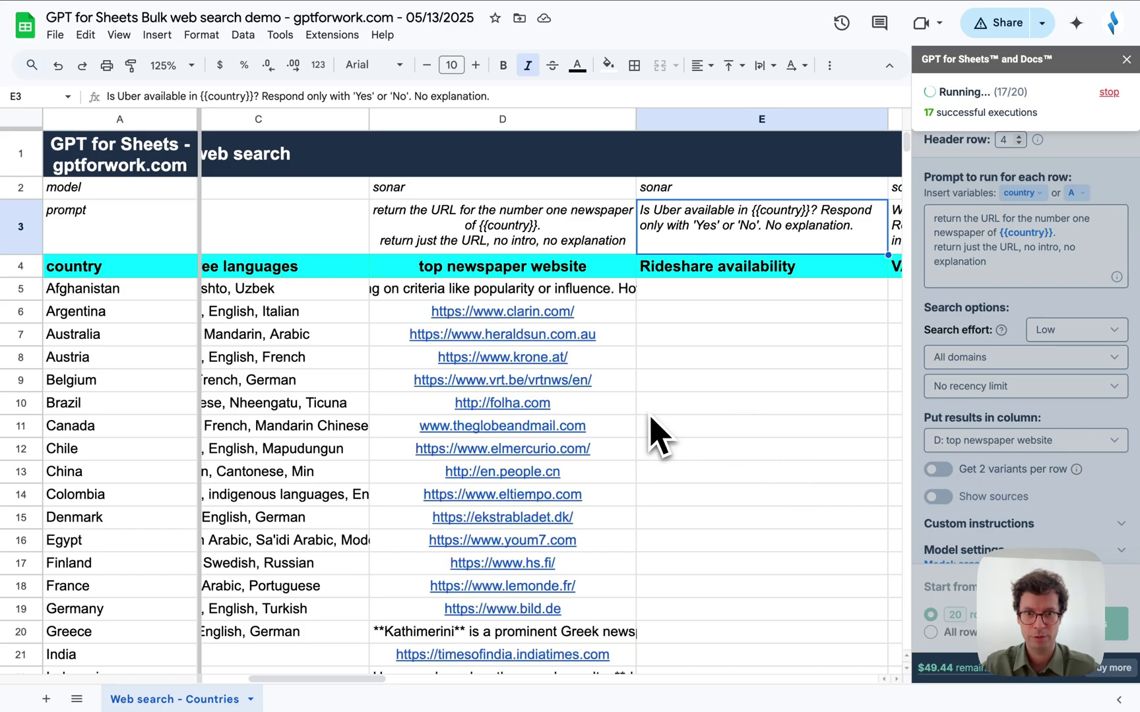
scroll(658, 436, "right", 1)
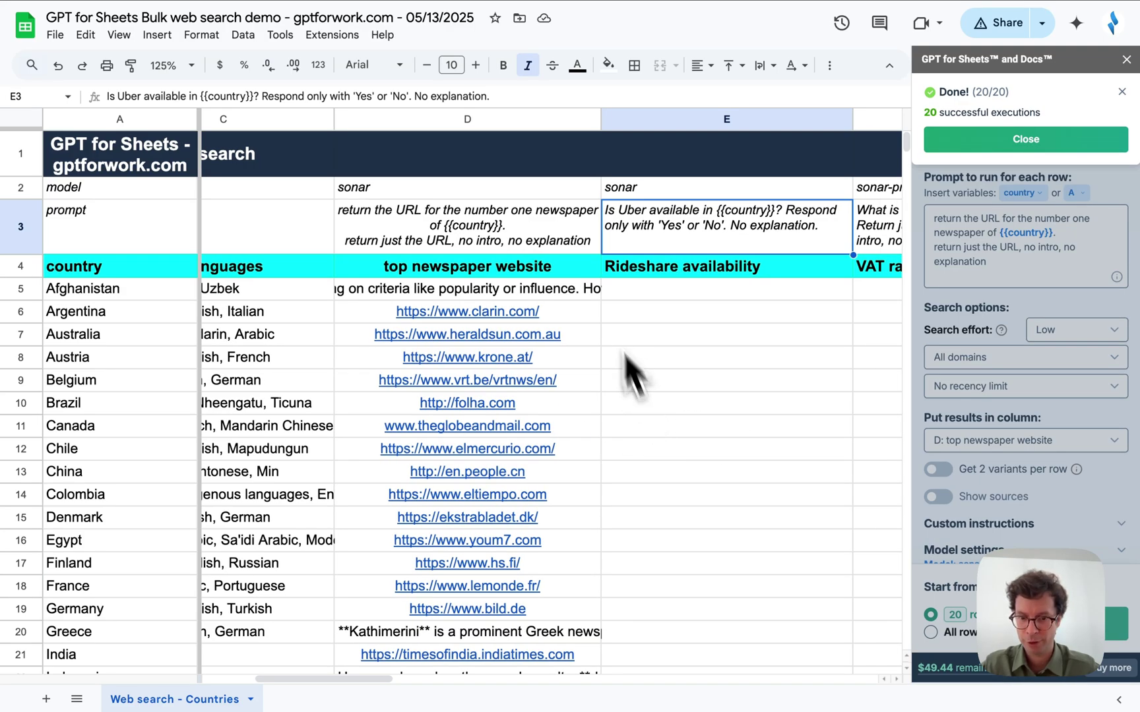
scroll(669, 461, "down", 5)
scroll(670, 462, "left", 1)
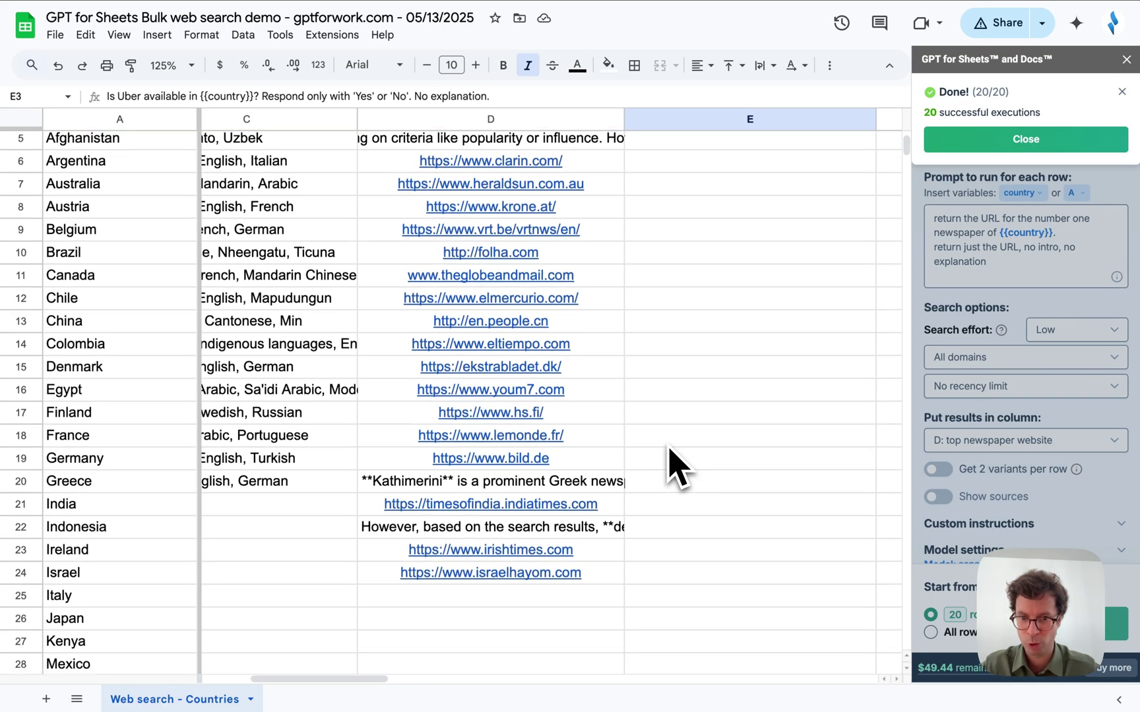
scroll(669, 462, "down", 1)
scroll(636, 466, "up", 1)
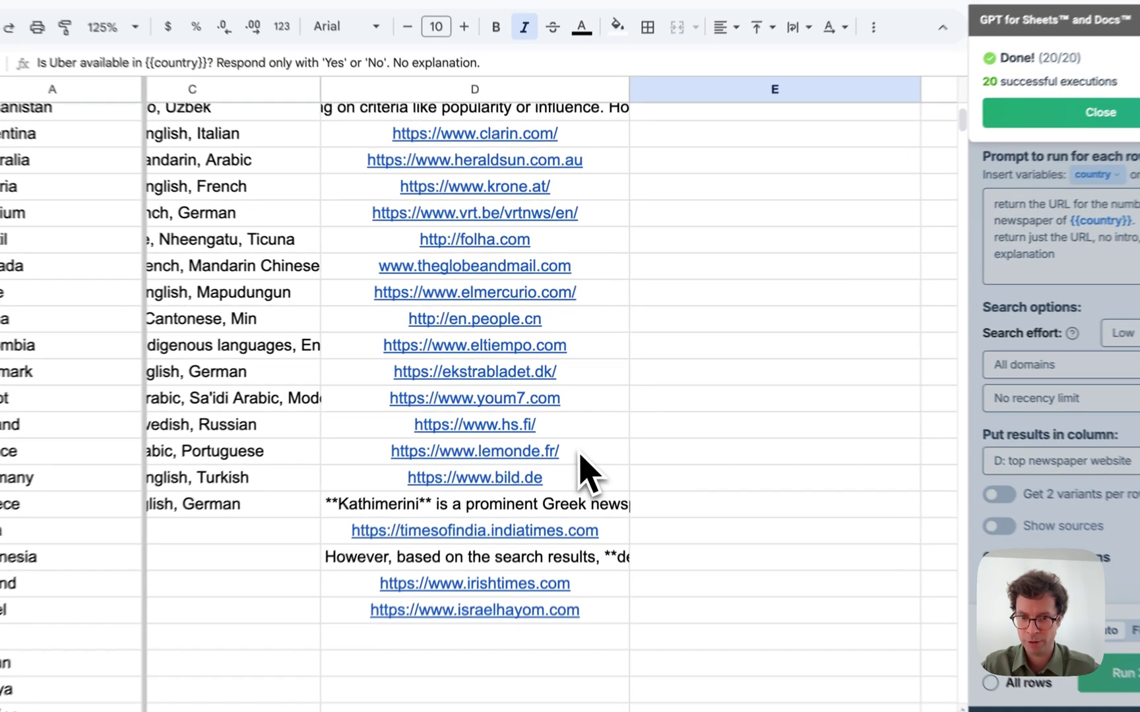
left_click(580, 454)
left_click(624, 478)
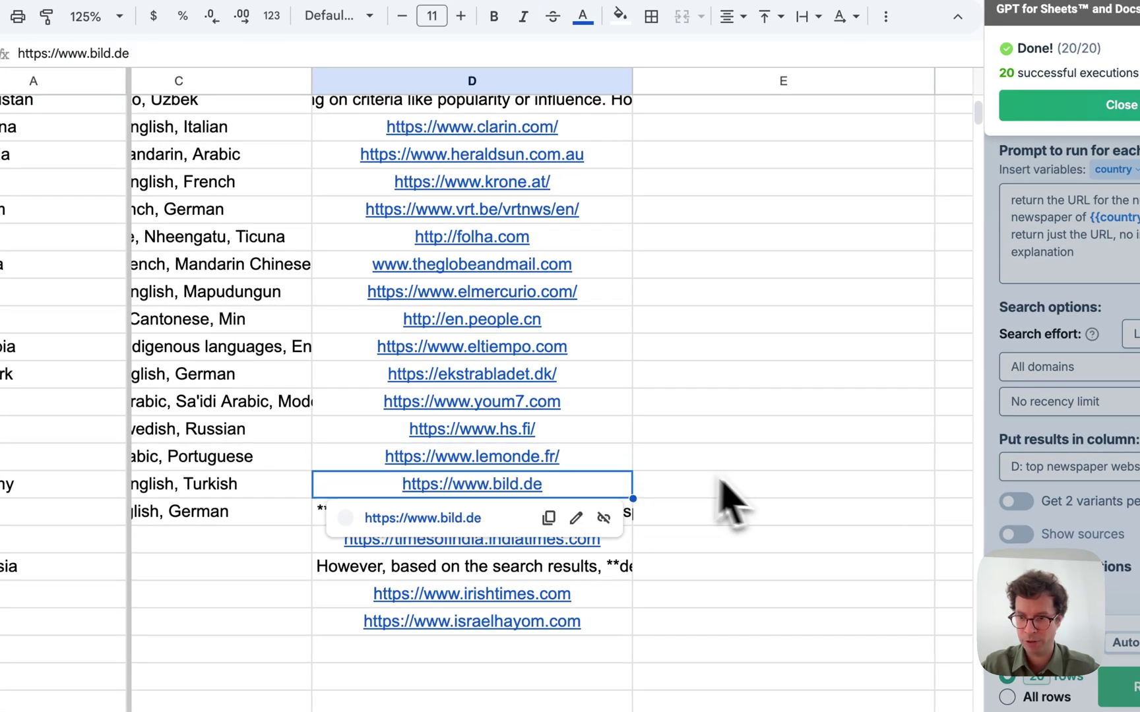
scroll(736, 439, "up", 5)
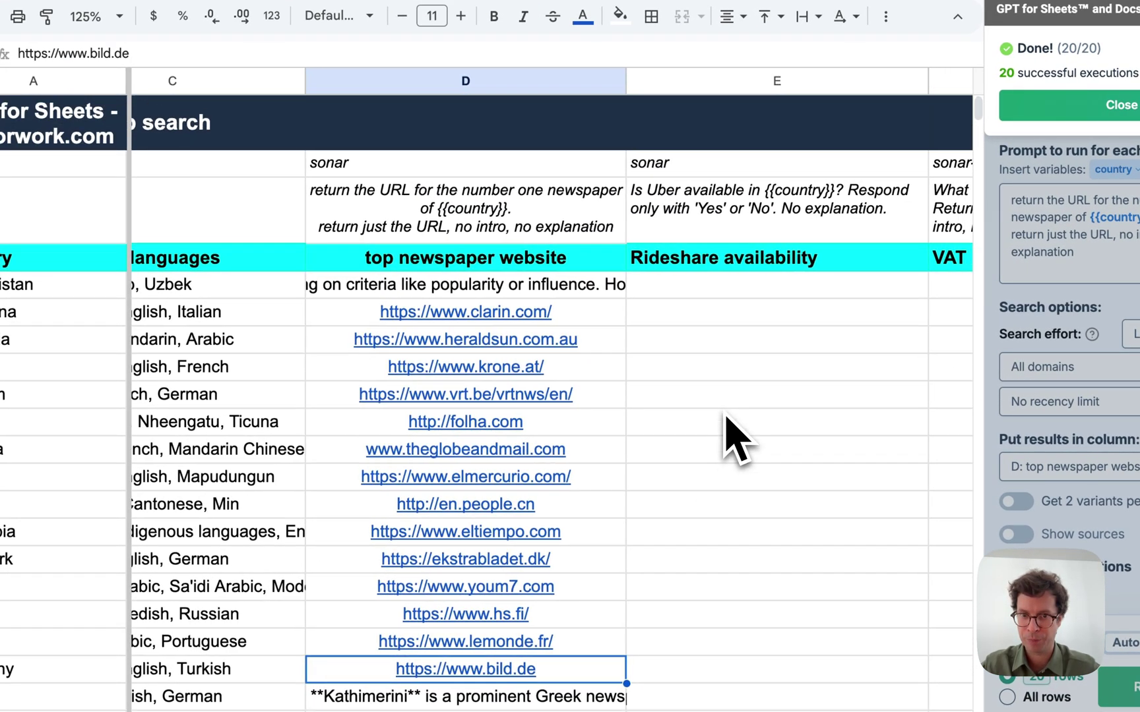
- Trim Afghanistan's newspaper answer down to just its URL
left_click(523, 289)
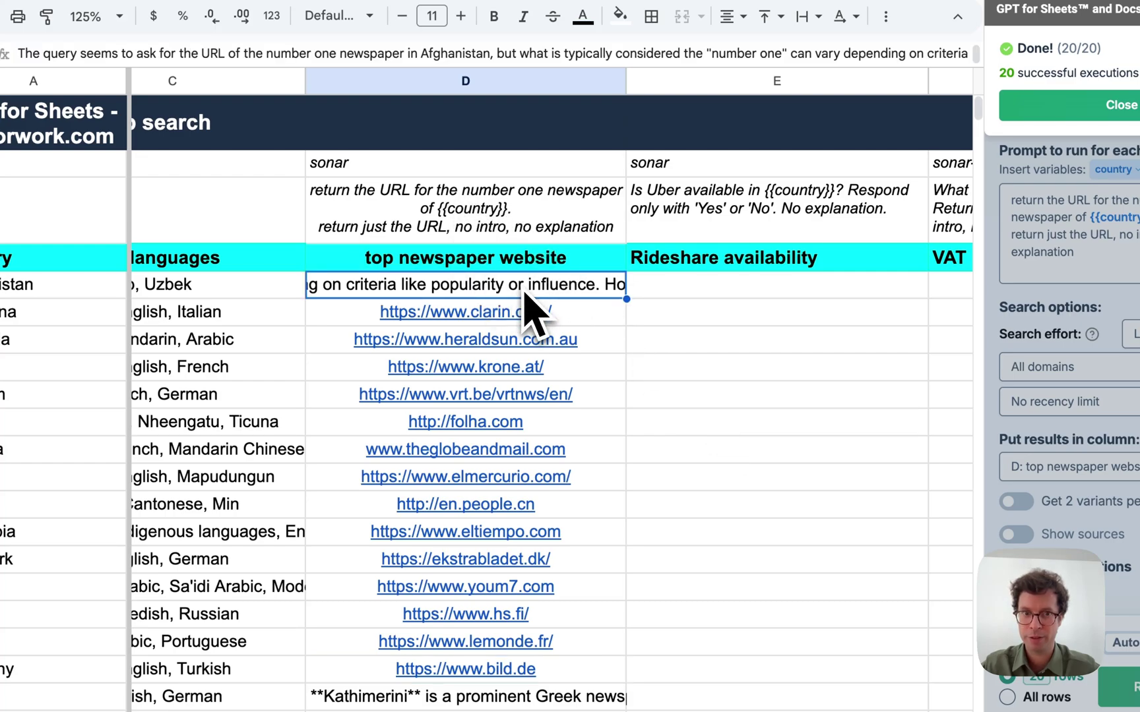
double_click(525, 284)
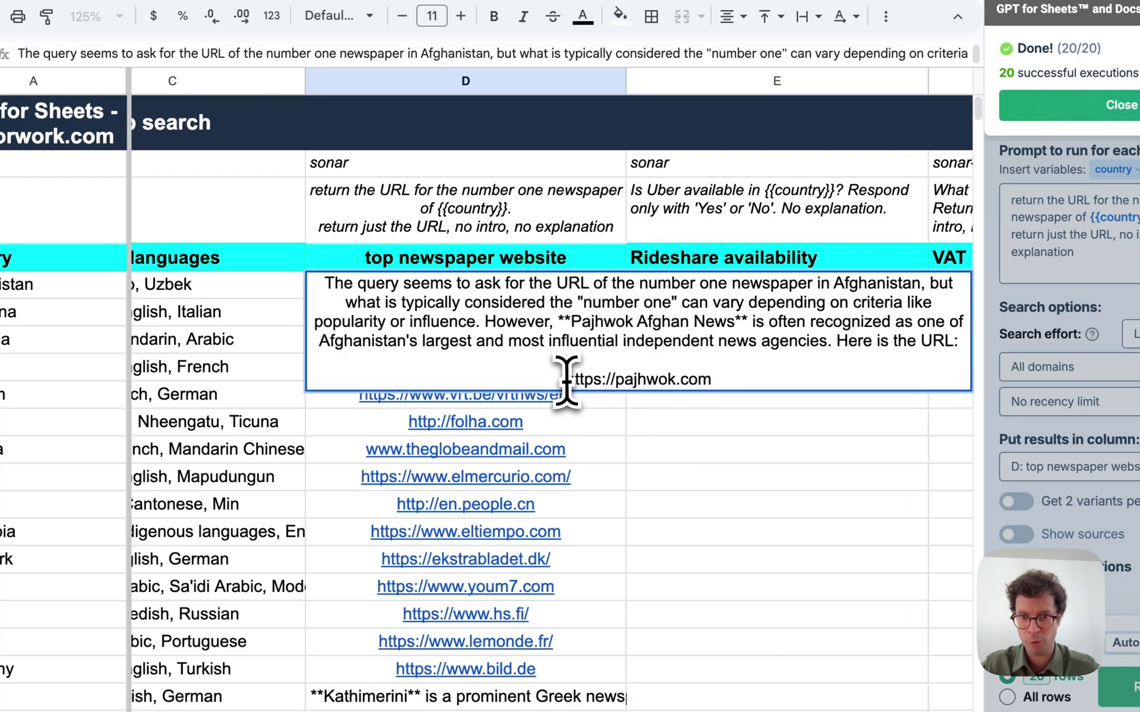
left_click_drag(566, 381, 314, 280)
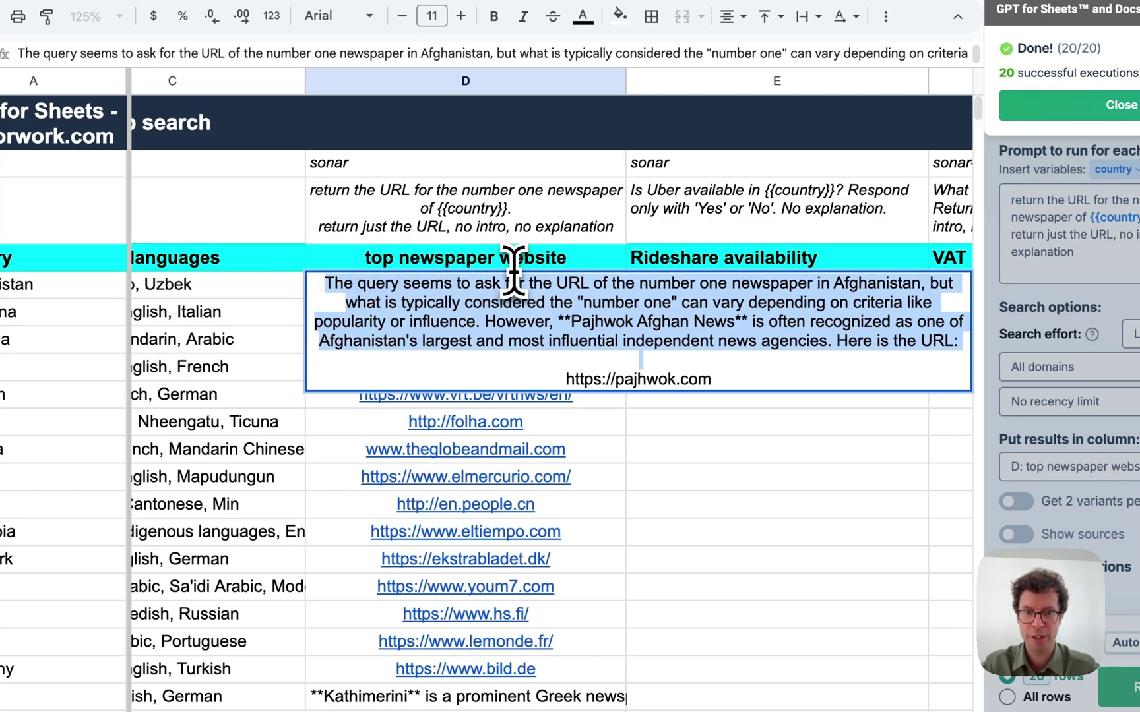
key("BackSpace")
key("Return")
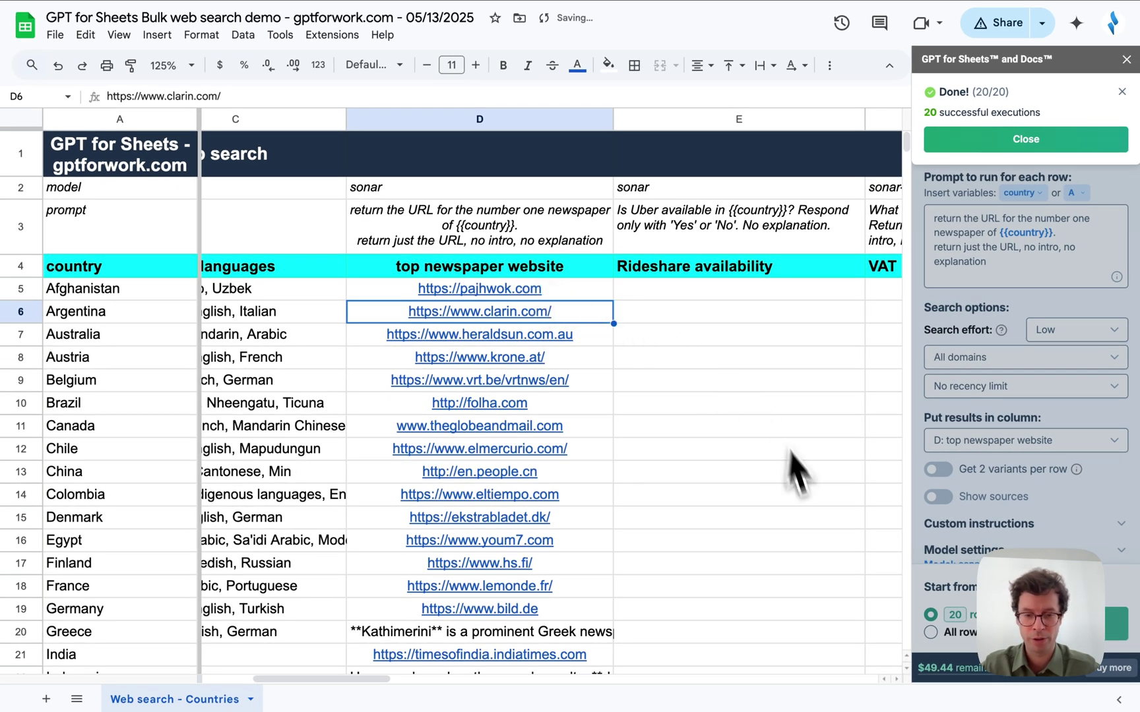
scroll(765, 521, "down", 5)
left_click(528, 488)
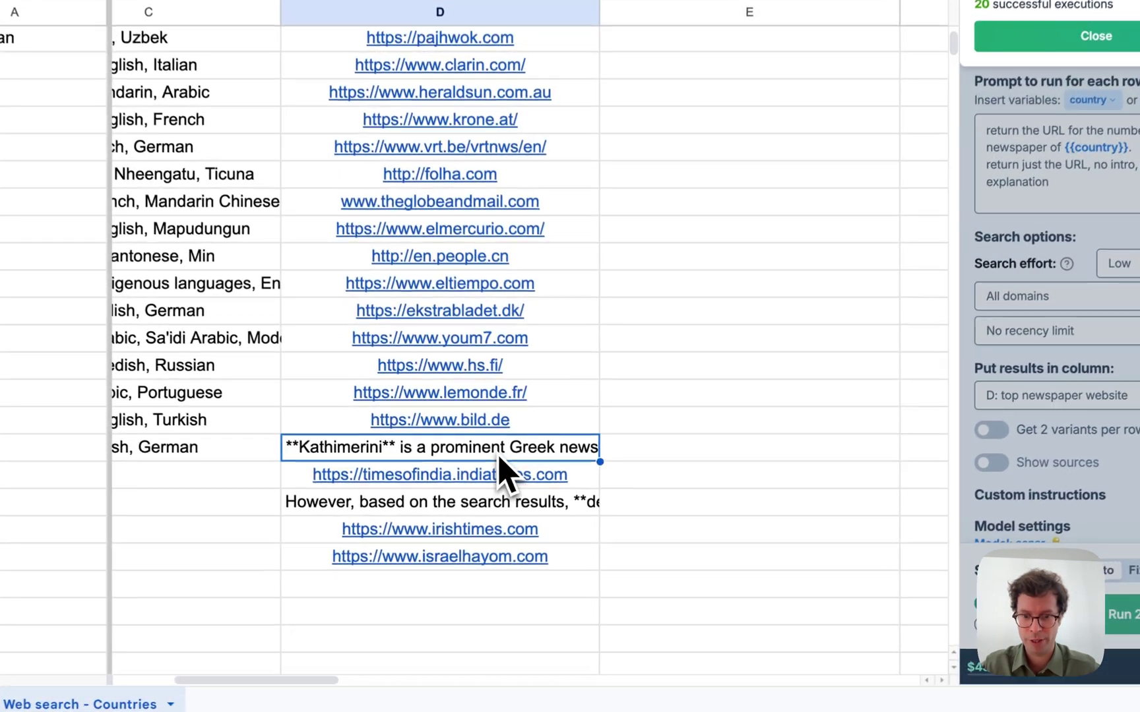
double_click(500, 456)
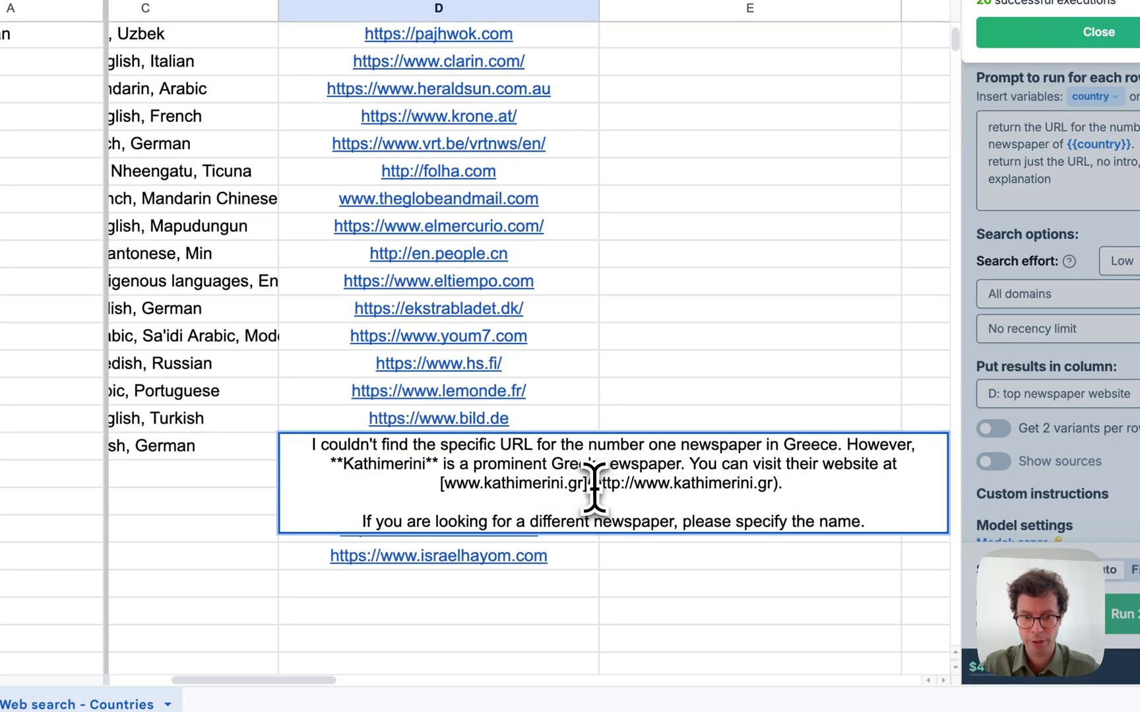
left_click_drag(619, 484, 257, 460)
key("BackSpace")
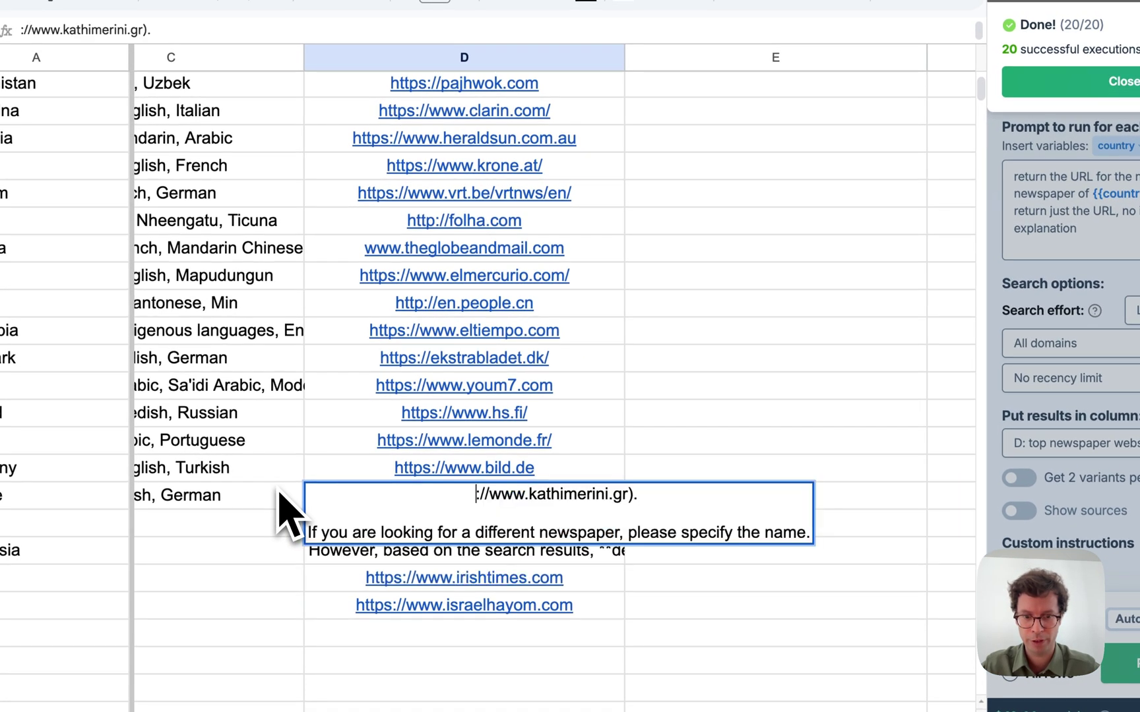
type("http")
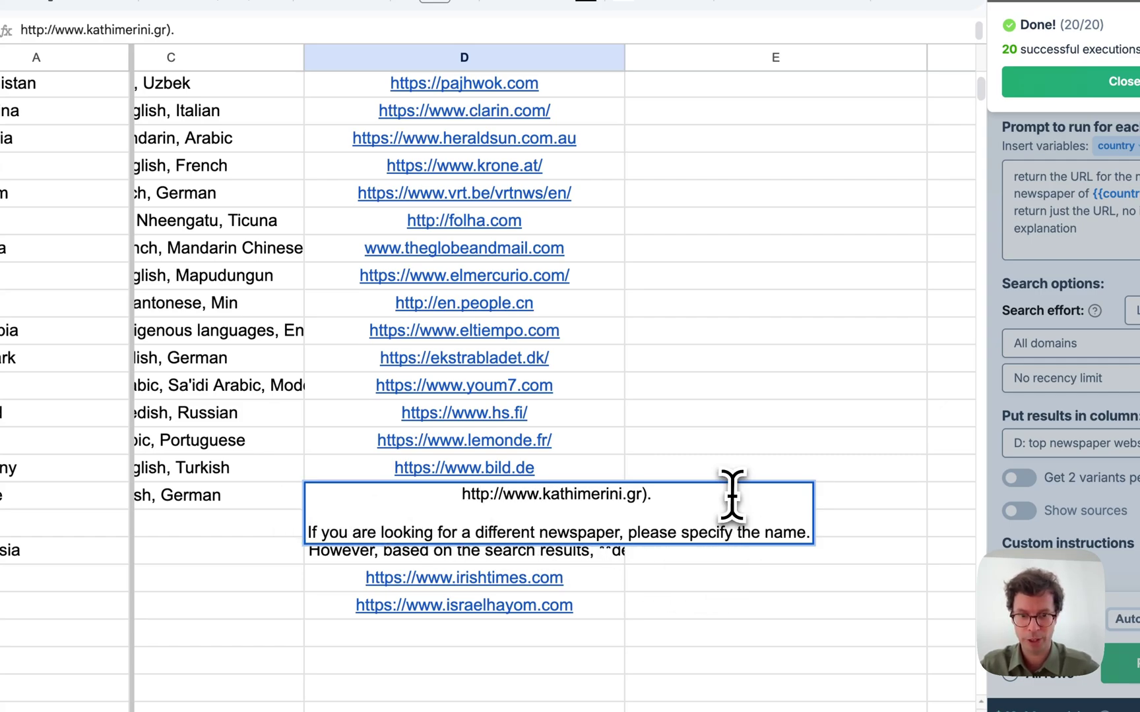
key("BackSpace")
key("BackSpace")
key("BackSpace")
key("shift+Down")
key("shift+Down")
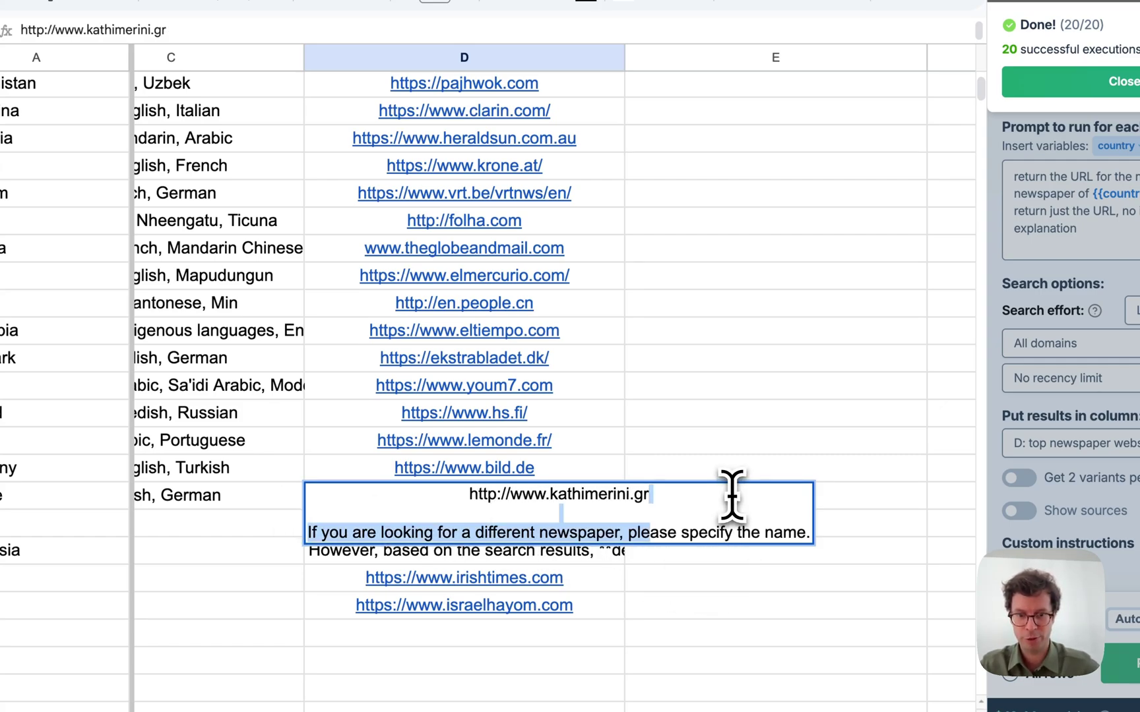
key("shift+End")
key("BackSpace")
key("Return")
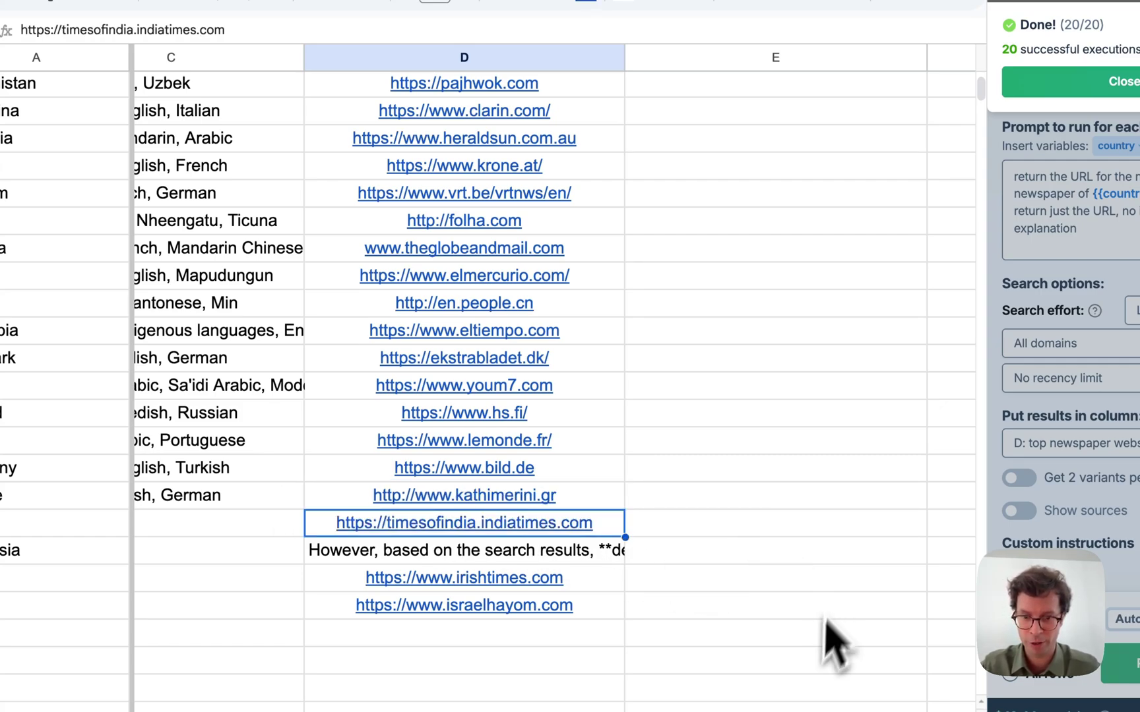
- Read Indonesia's full newspaper answer in D22 without changing it
left_click(475, 555)
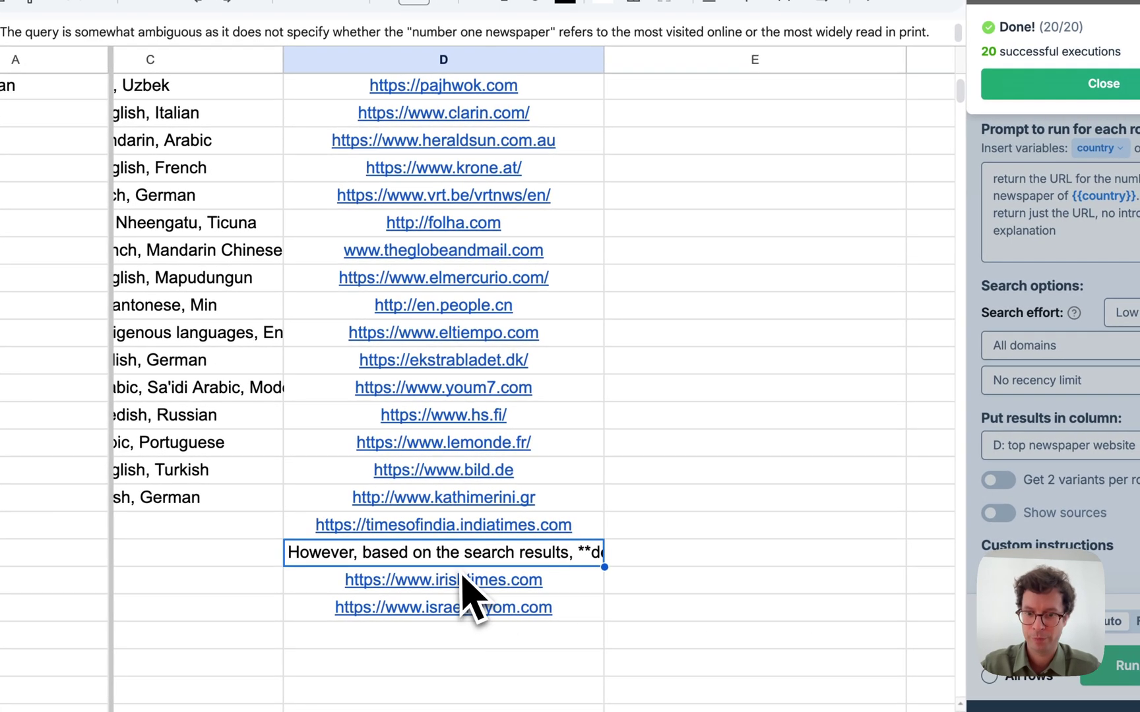
double_click(454, 562)
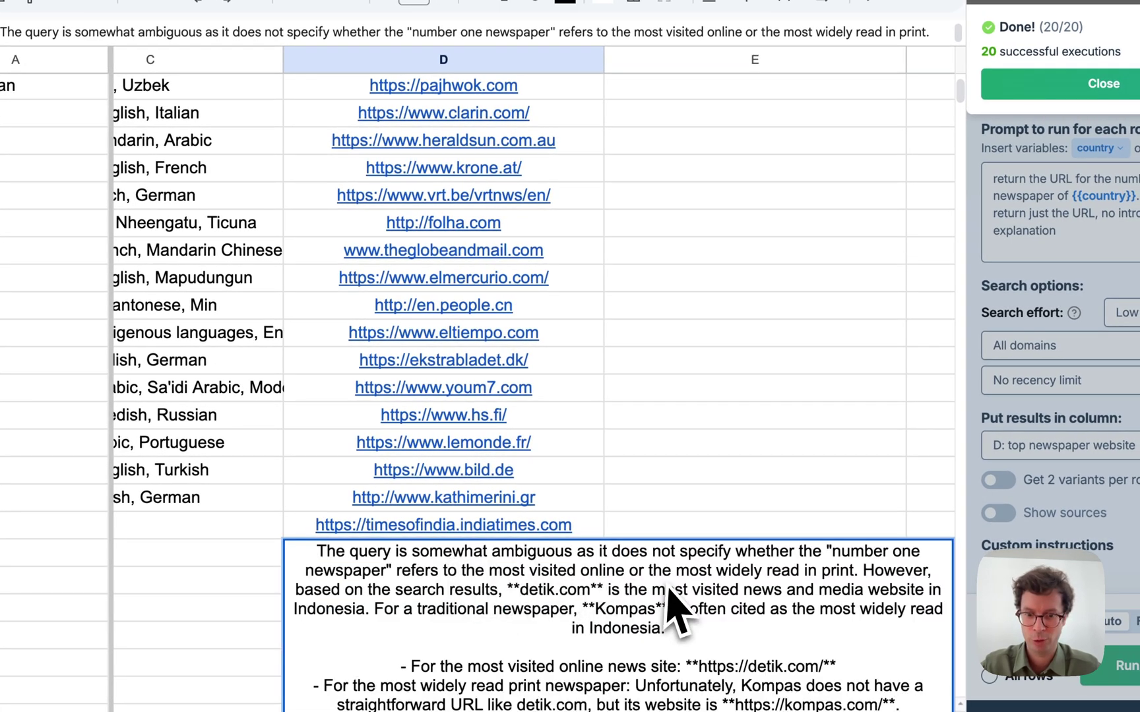
scroll(674, 438, "down", 4)
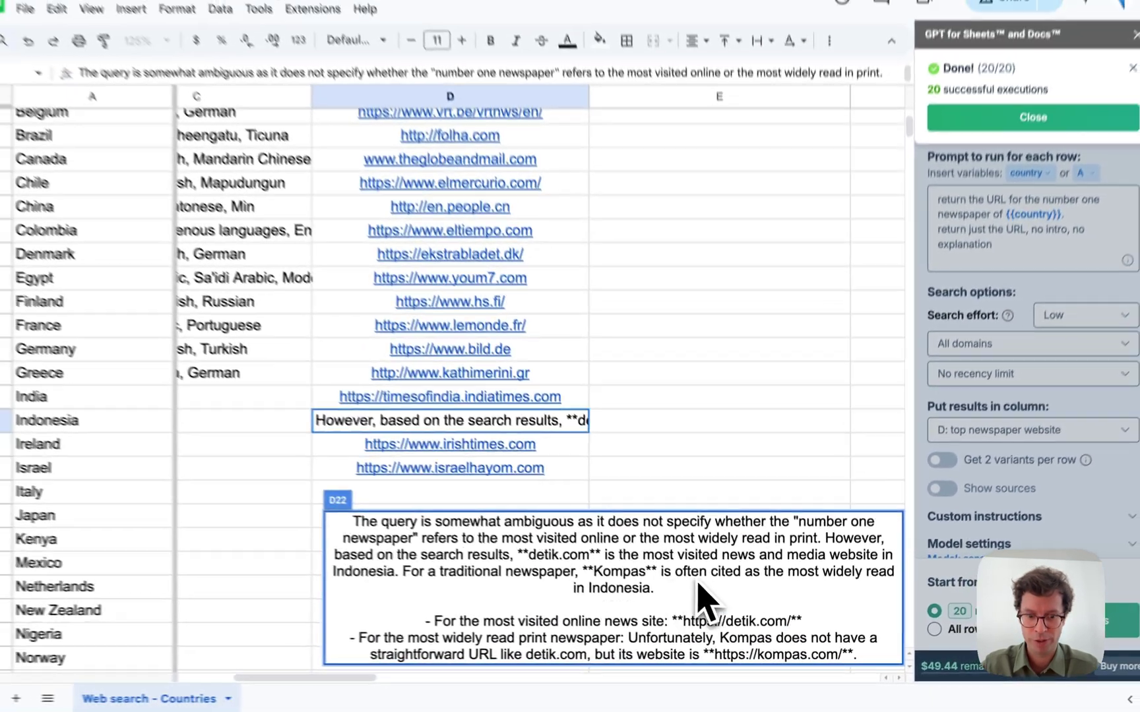
key("Escape")
- Dismiss the finished-run notice and select the Uber availability prompt in E3
scroll(703, 315, "up", 5)
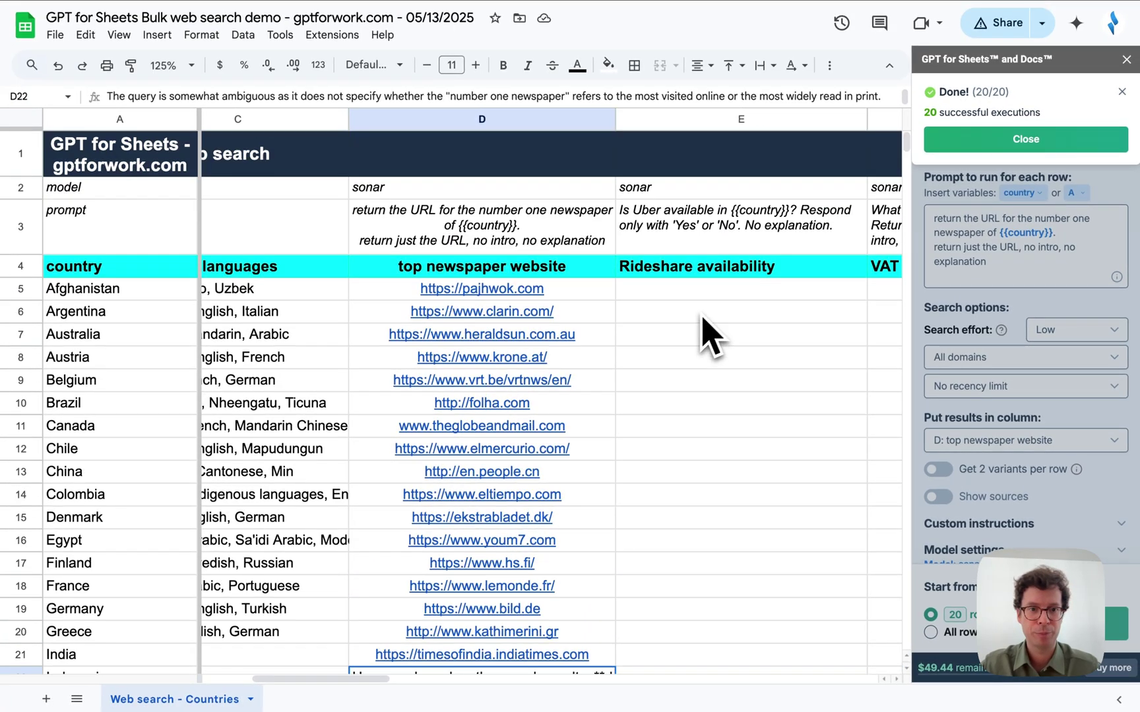
left_click(1025, 142)
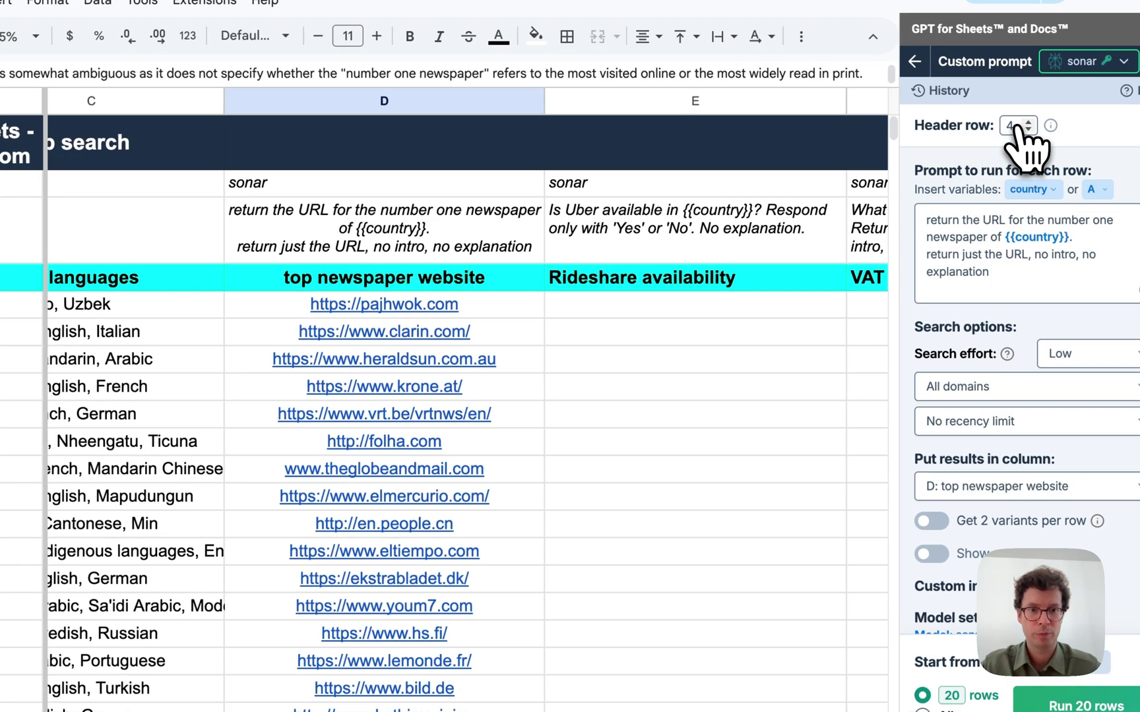
scroll(683, 501, "down", 5)
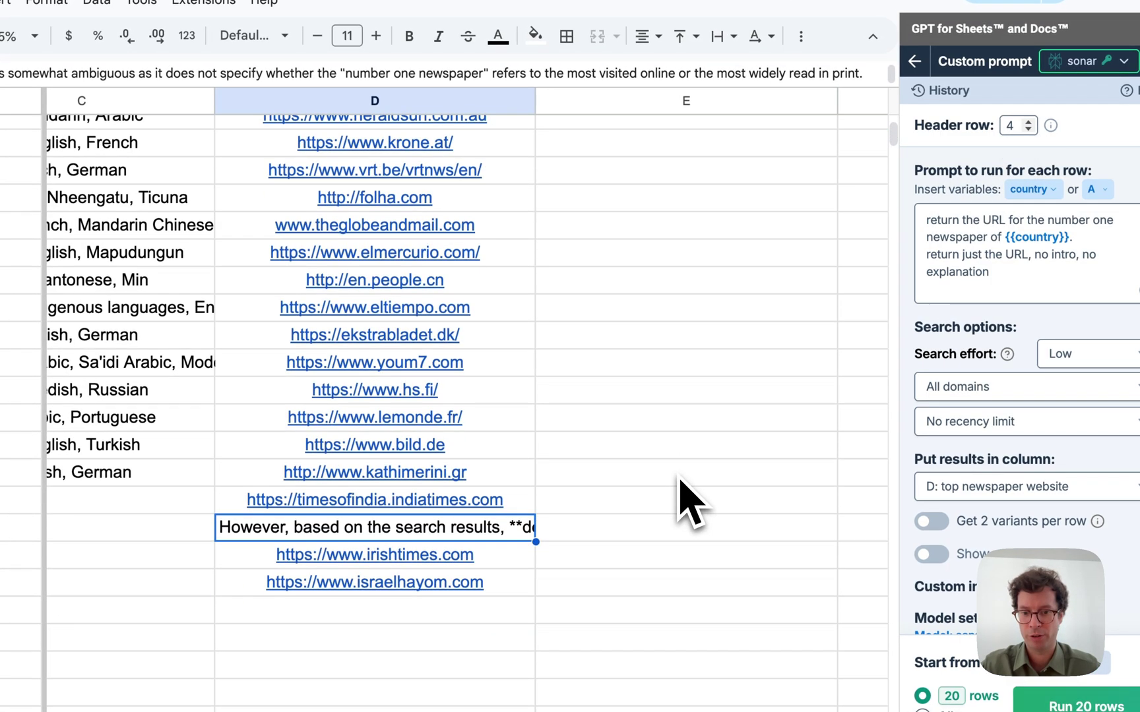
scroll(683, 502, "up", 5)
scroll(681, 481, "right", 3)
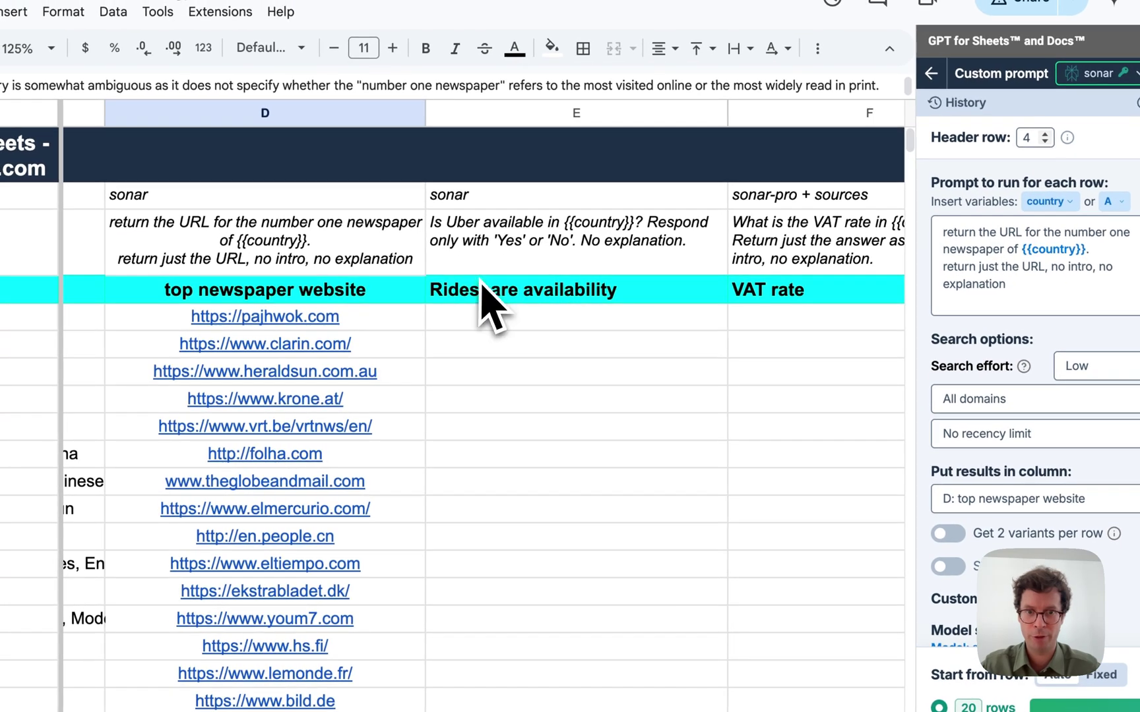
left_click(534, 264)
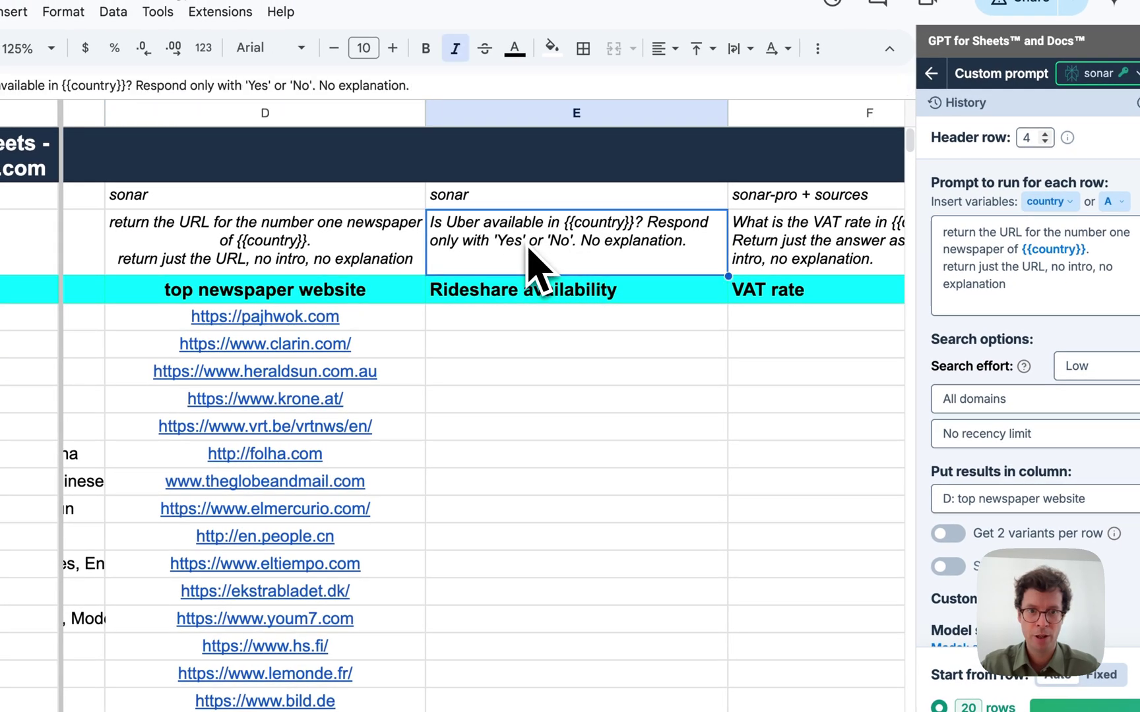
scroll(535, 267, "right", 3)
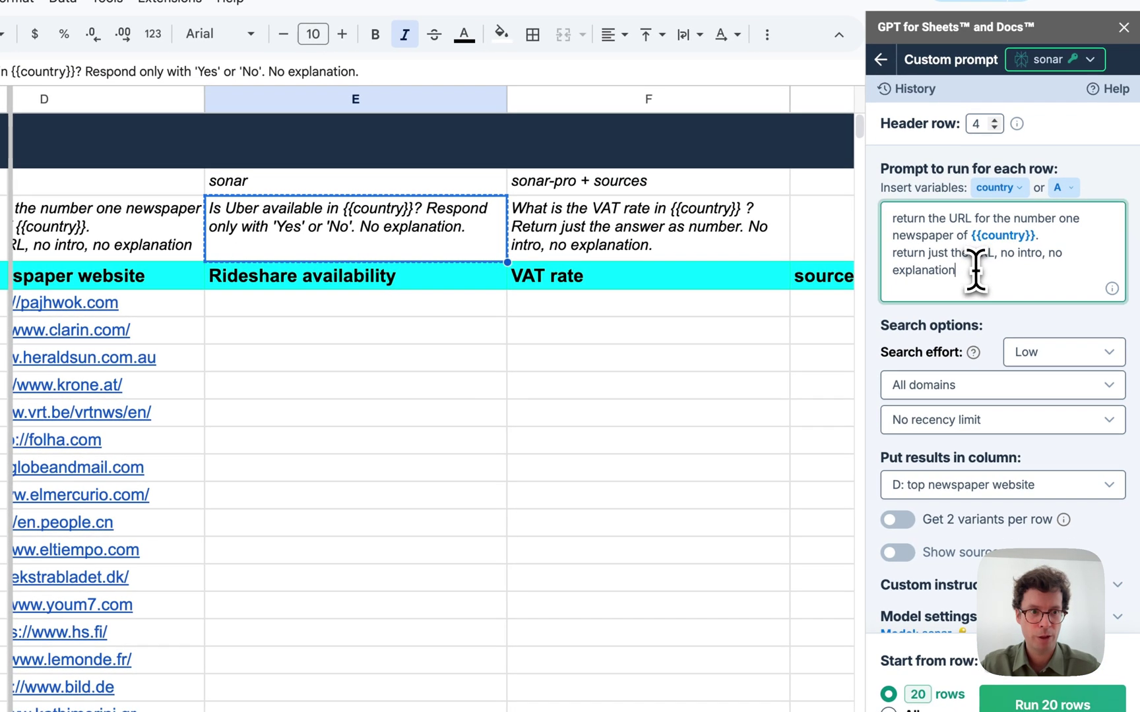
- Replace the run's prompt with the Uber prompt, outputting to E: Rideshare availability
triple_click(1027, 284)
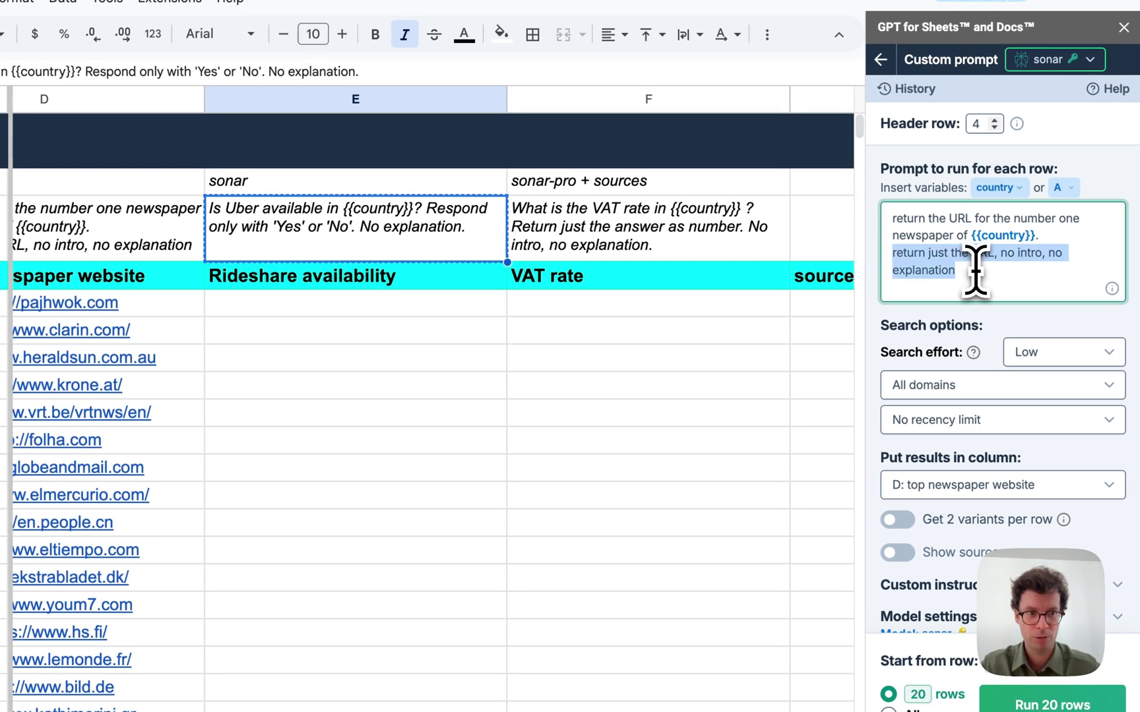
key("BackSpace")
key("BackSpace")
key("BackSpace")
key("BackSpace")
key("BackSpace")
key("BackSpace")
key("BackSpace")
key("BackSpace")
key("BackSpace")
key("BackSpace")
key("BackSpace")
key("BackSpace")
key("BackSpace")
key("BackSpace")
key("BackSpace")
key("BackSpace")
key("BackSpace")
key("BackSpace")
key("BackSpace")
key("BackSpace")
key("BackSpace")
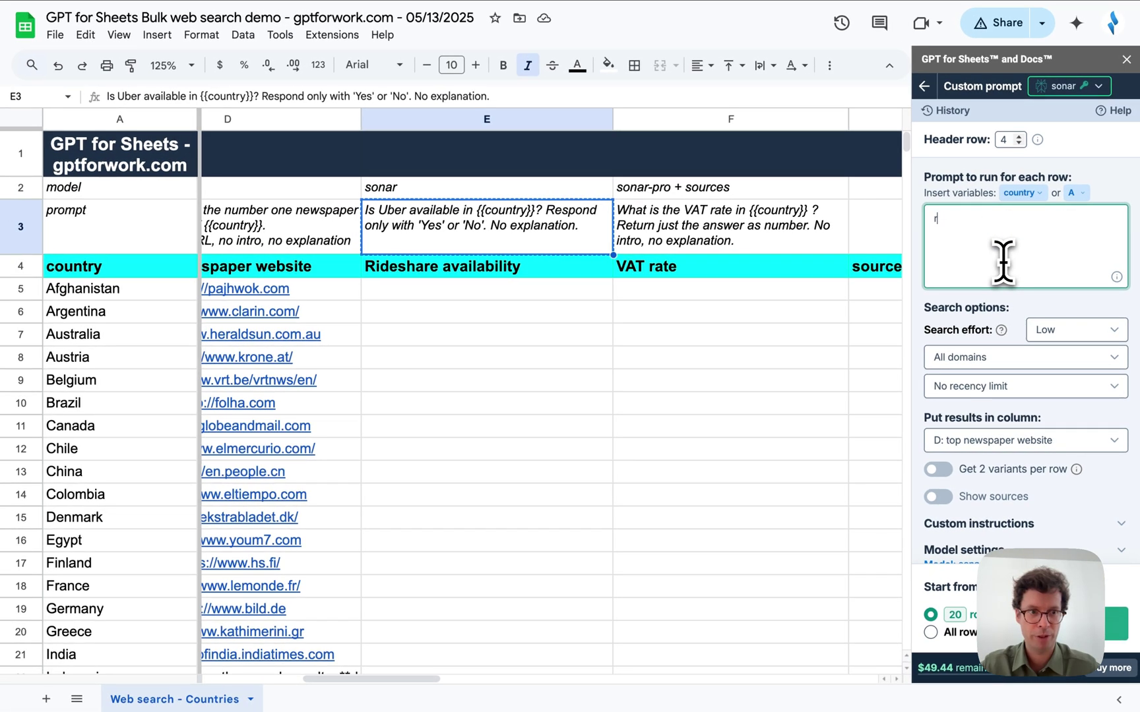
key("BackSpace")
type("Is Uber available in {{country}}? Respond only with 'Yes' or 'No'. No explanation.")
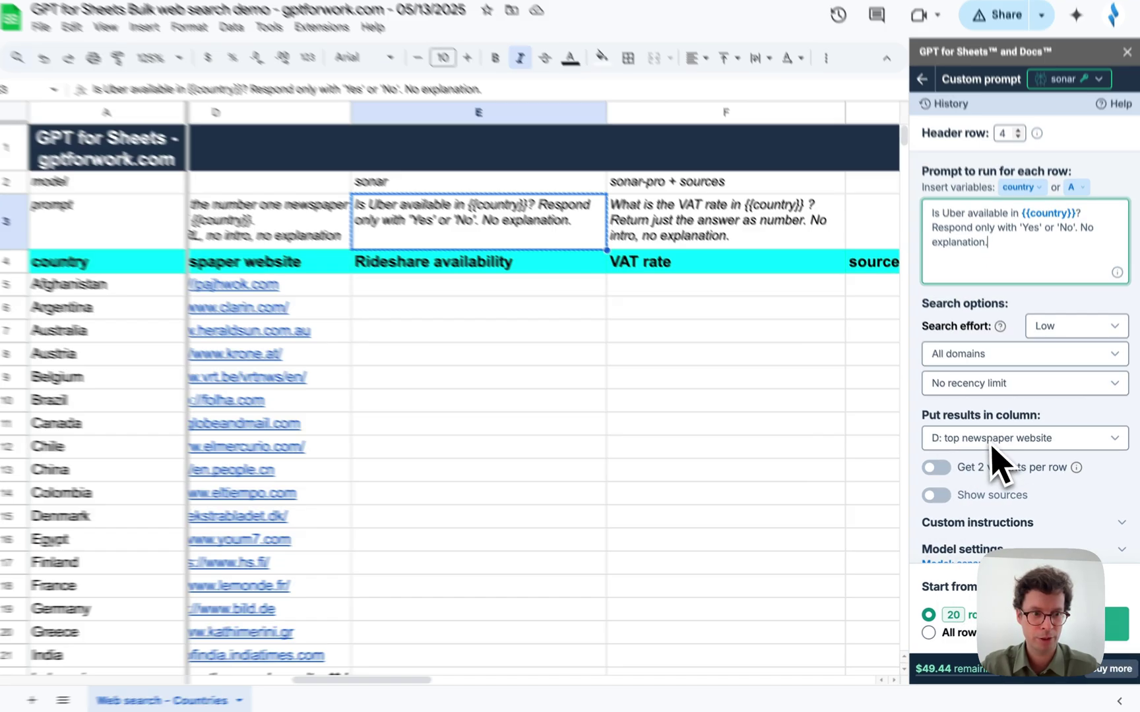
left_click(993, 448)
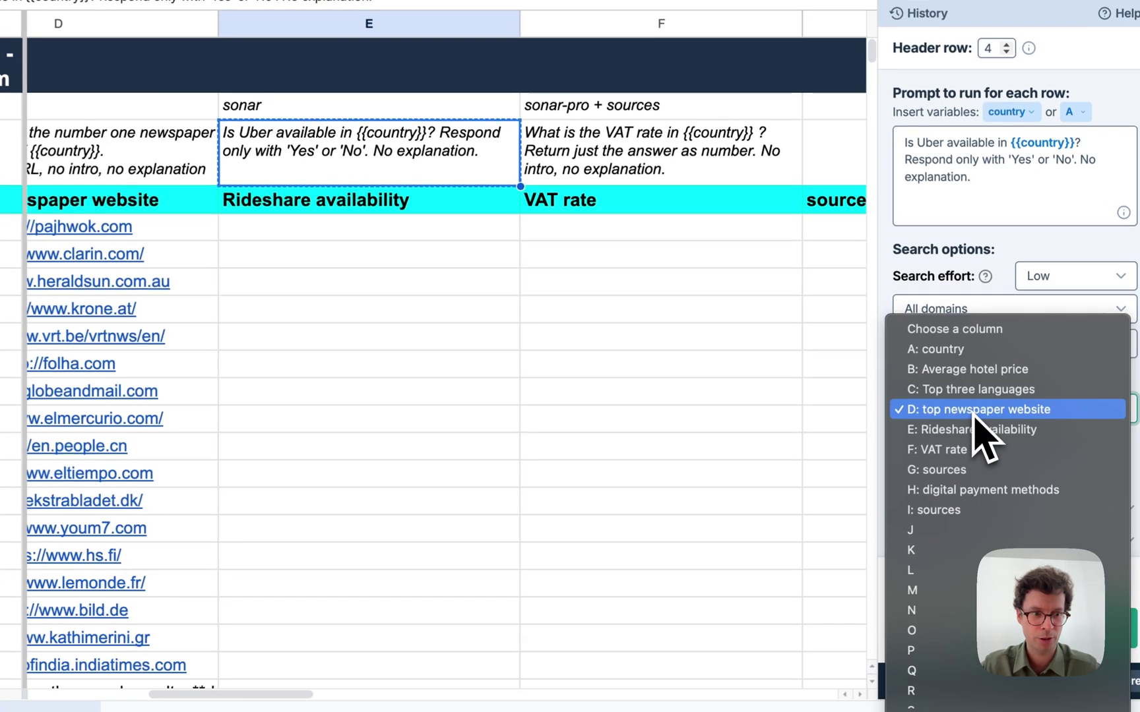
left_click(988, 466)
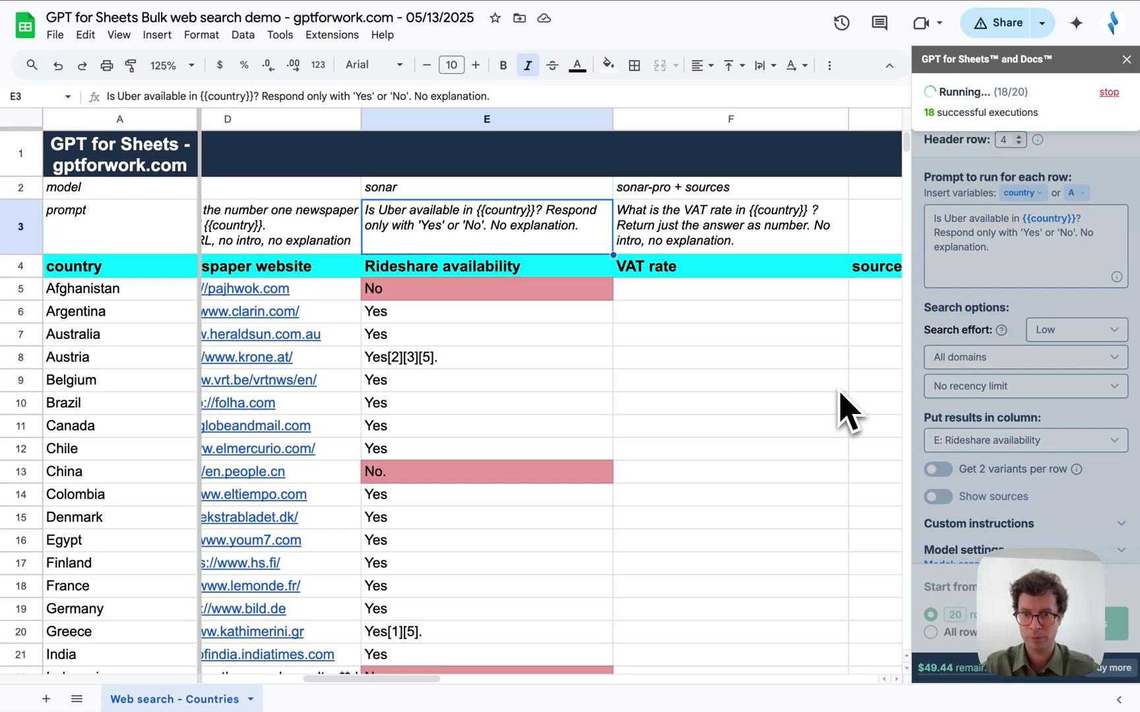
- Check the No rideshare answers for Afghanistan, China and Indonesia, then dismiss the finished notice
scroll(732, 462, "down", 4)
scroll(733, 462, "up", 2)
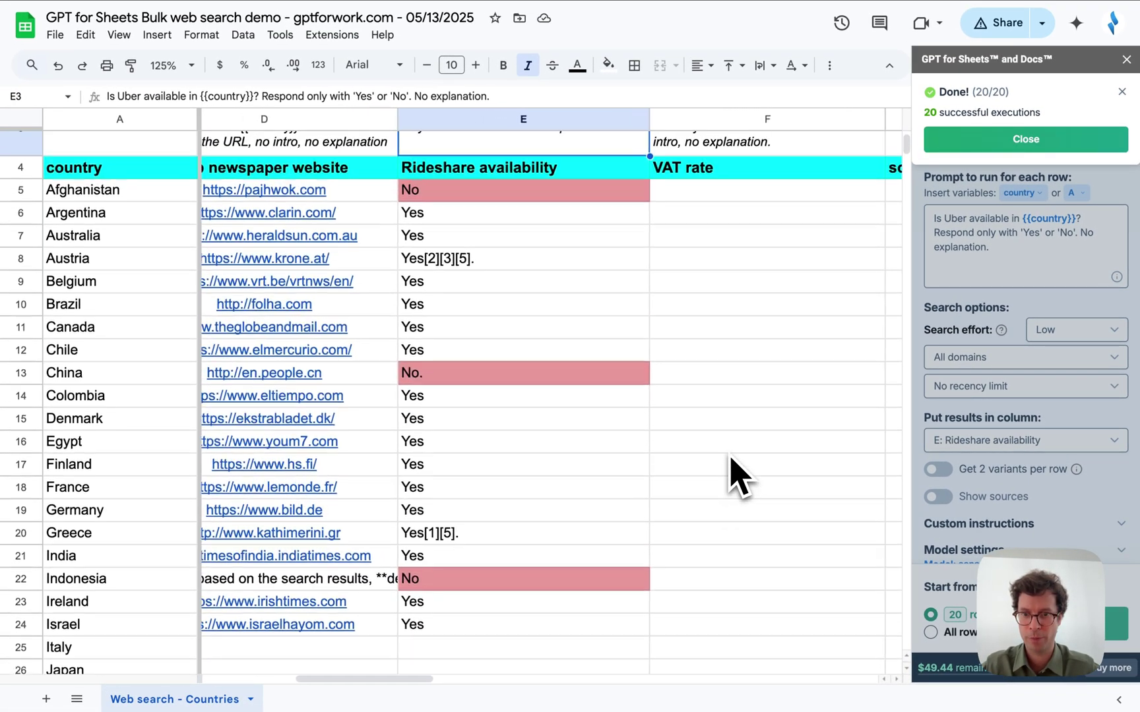
left_click(462, 191)
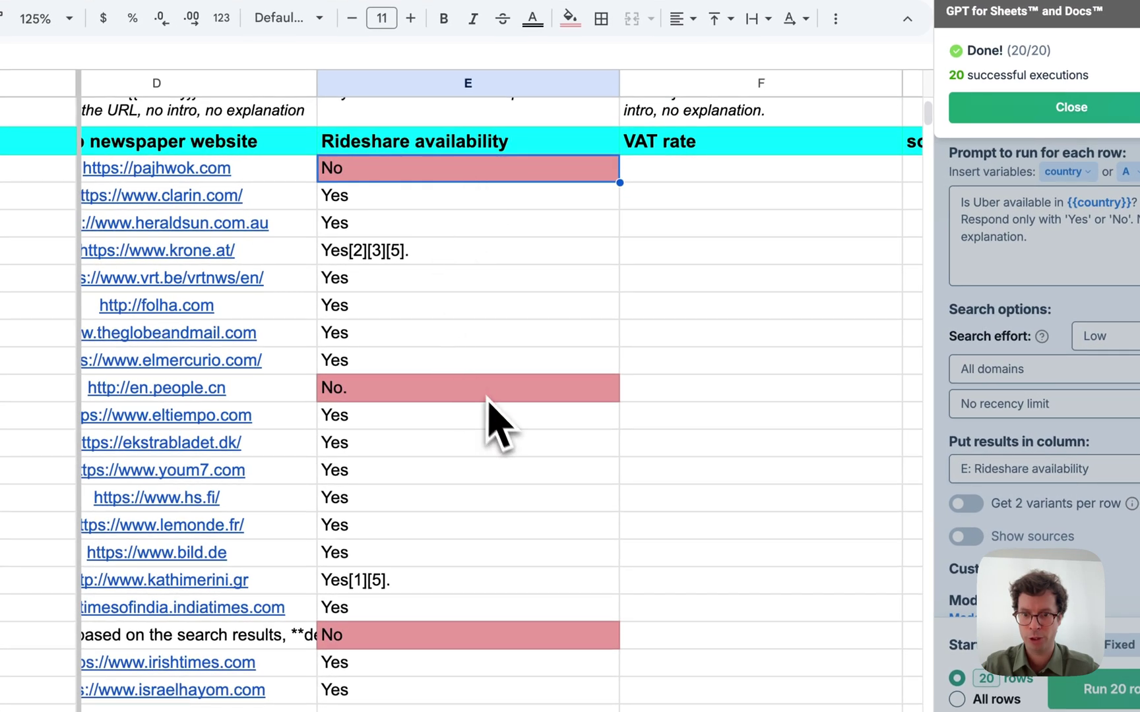
left_click(435, 392)
scroll(433, 402, "down", 3)
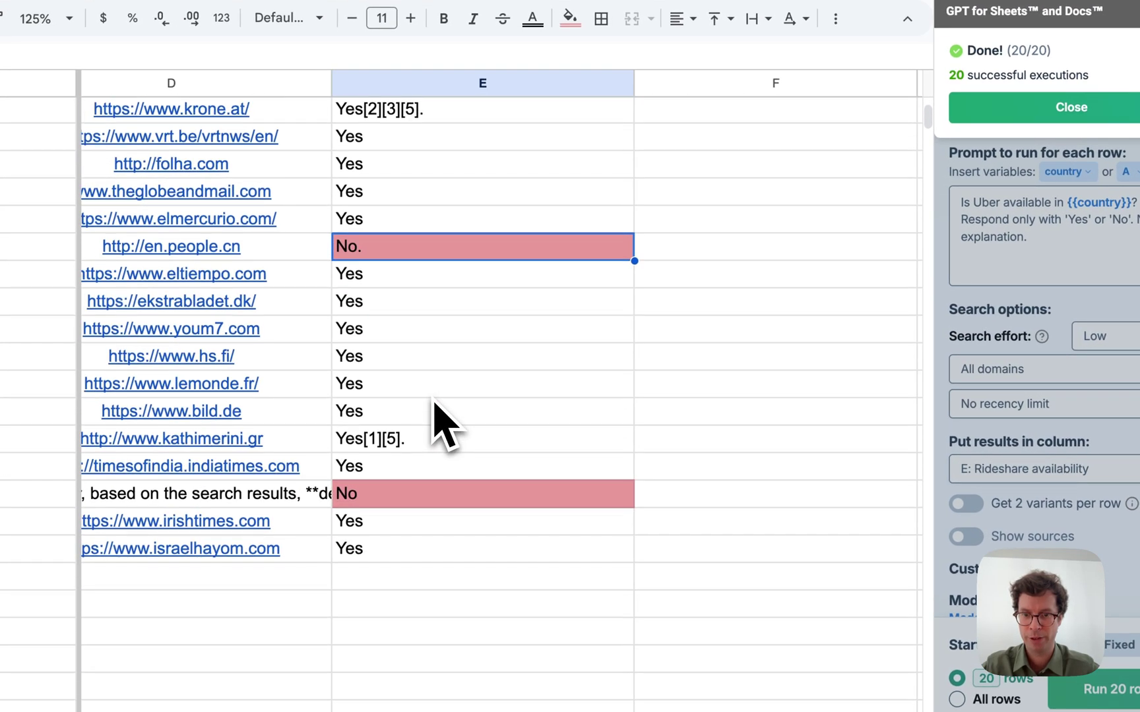
left_click(432, 501)
scroll(433, 510, "up", 5)
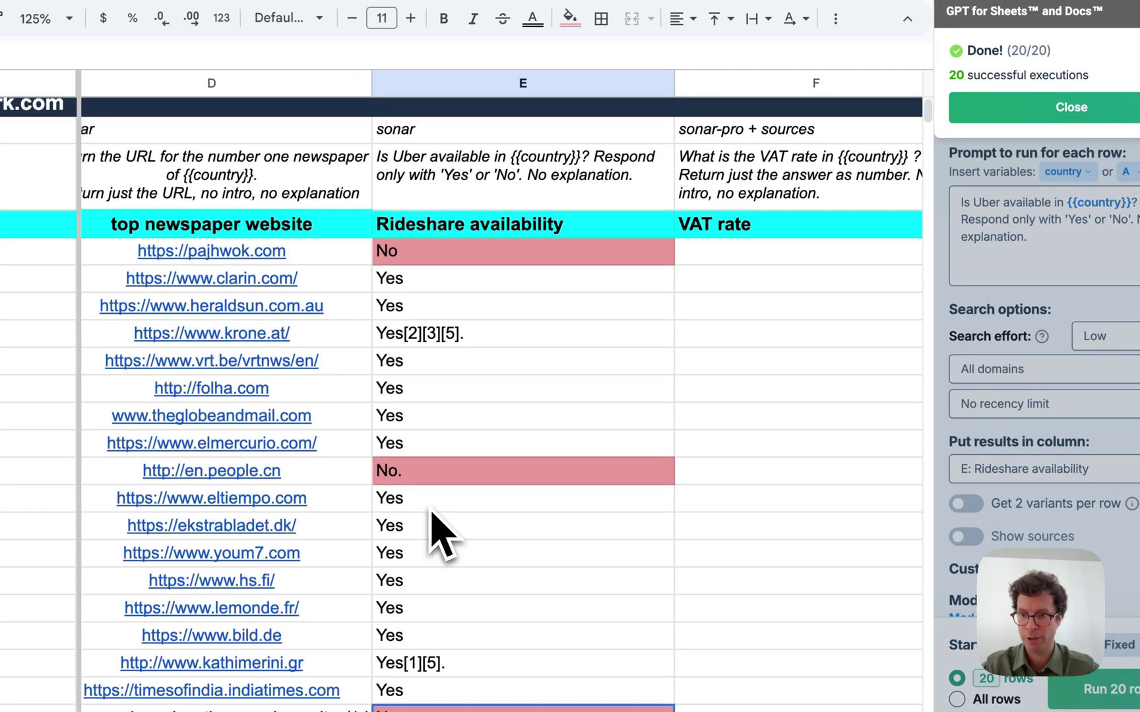
scroll(432, 509, "down", 4)
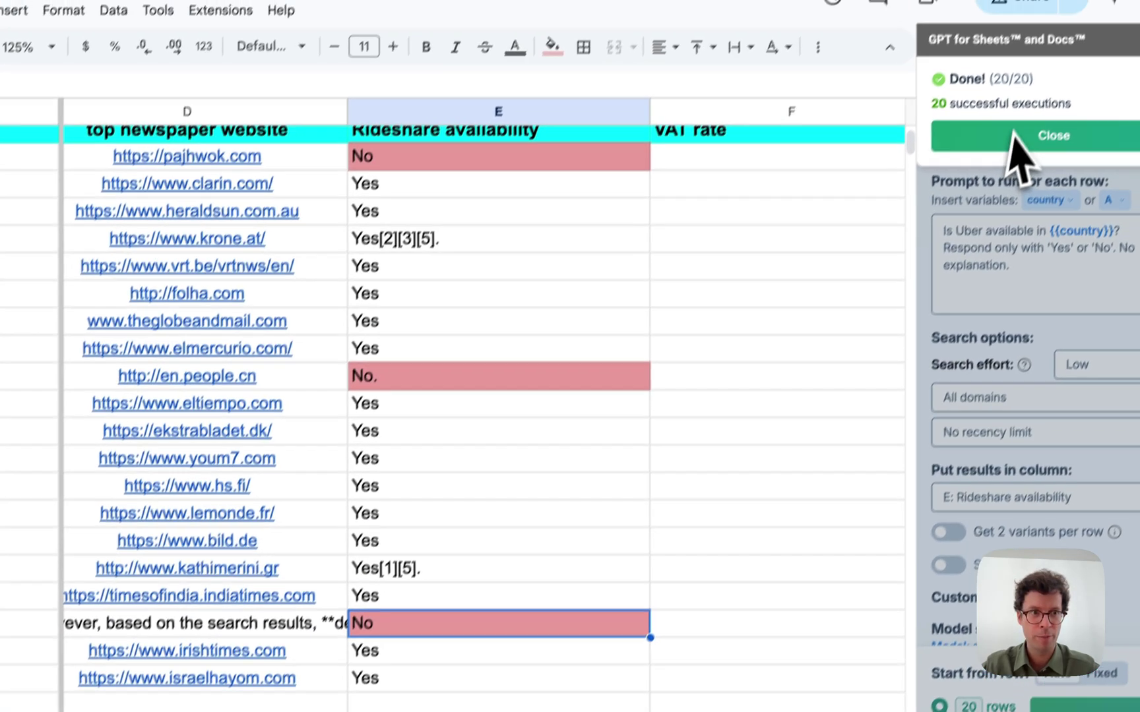
left_click(1071, 107)
scroll(772, 265, "up", 3)
- Choose sonar-pro as the GPT for Sheets model for the VAT rate prompt
scroll(749, 314, "right", 4)
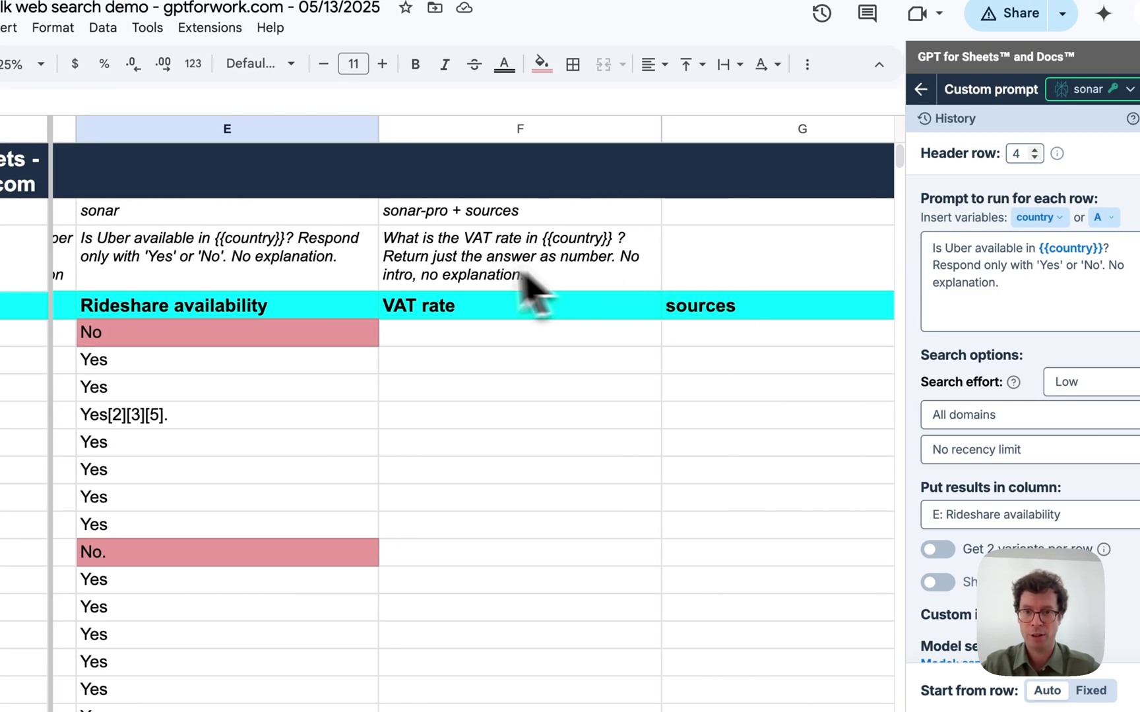
left_click(554, 276)
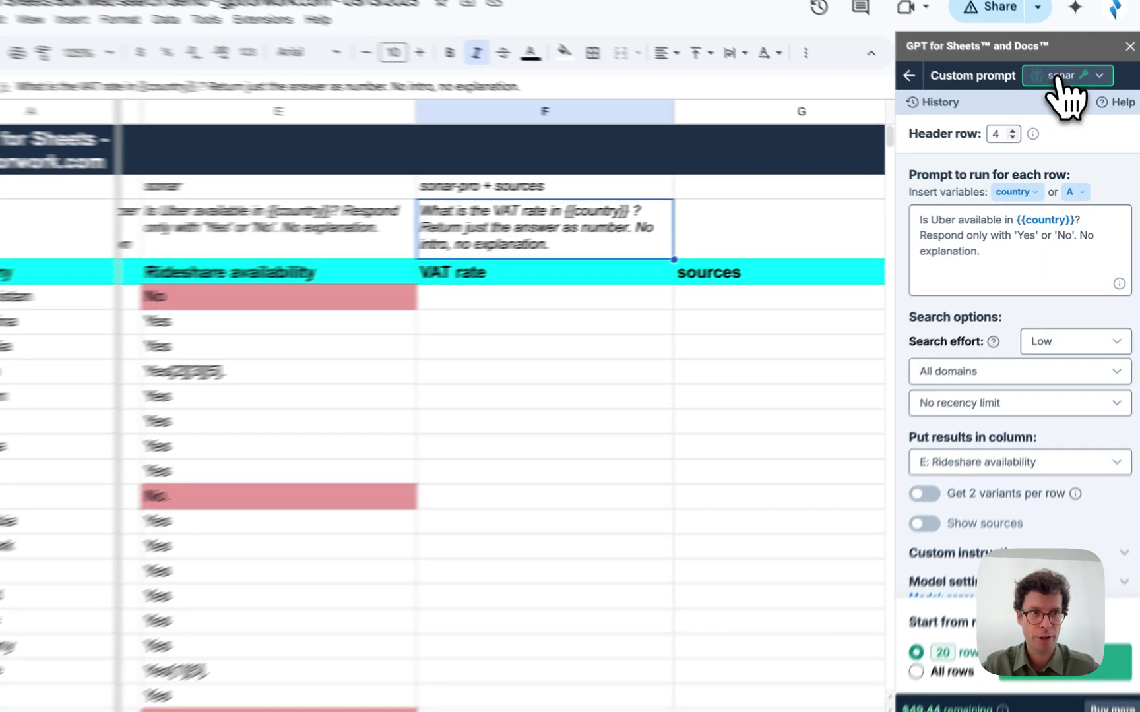
left_click(1056, 76)
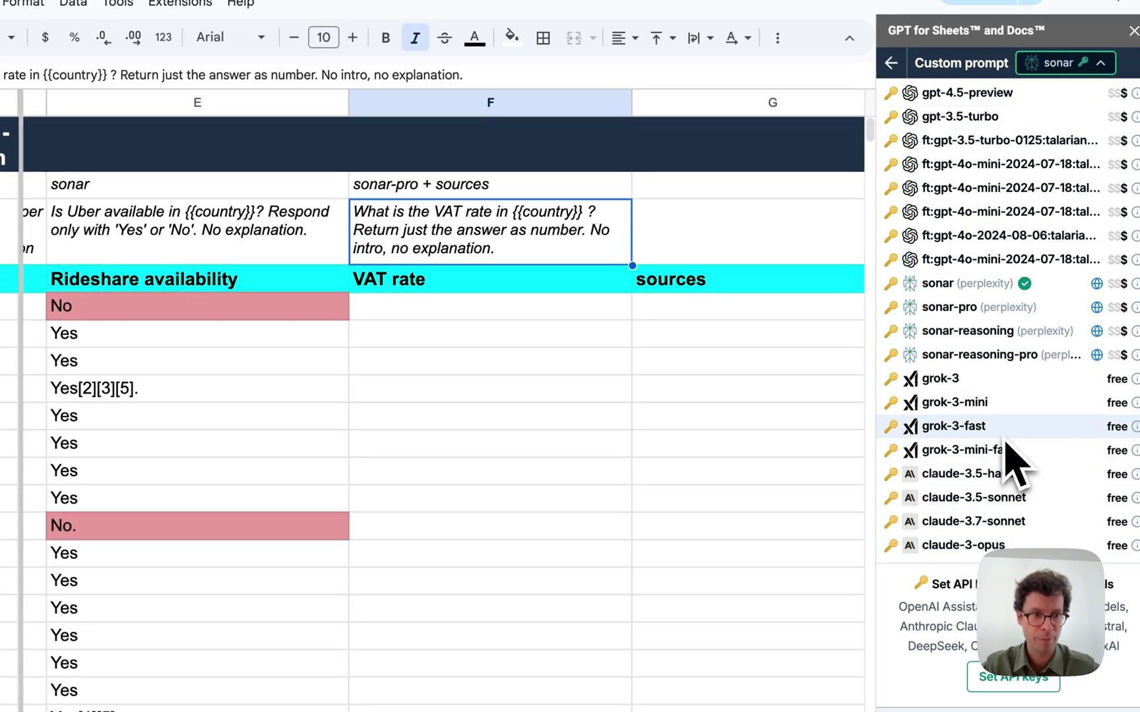
left_click(987, 315)
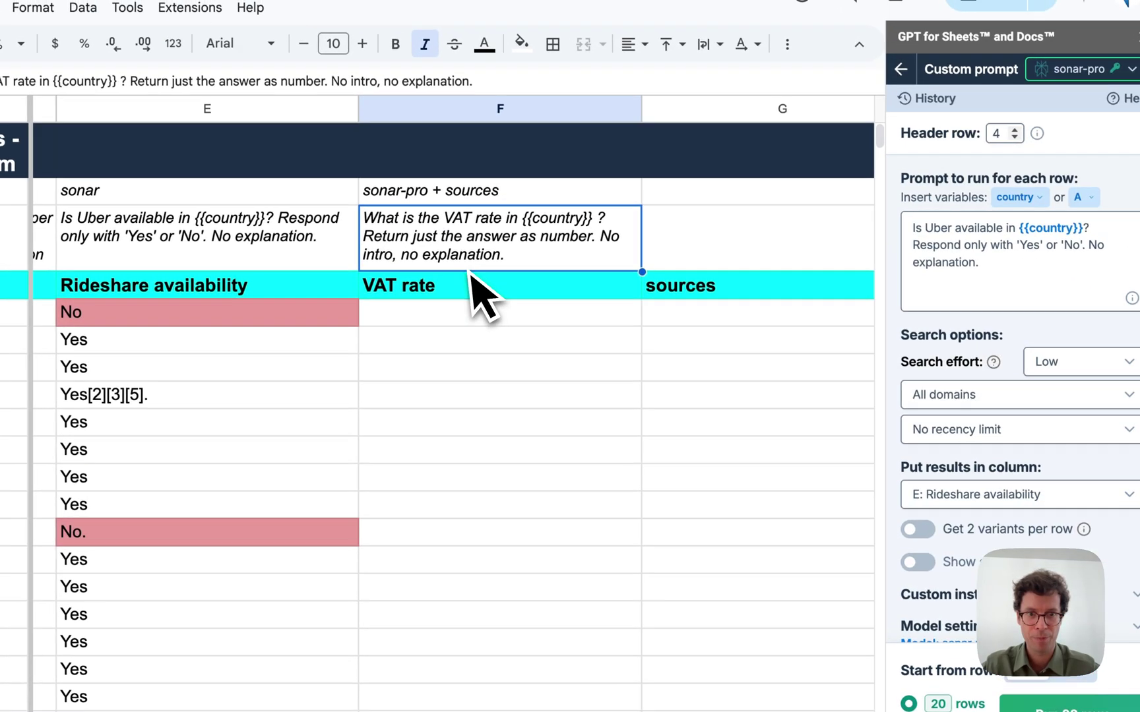
- Replace the sidebar's Uber prompt with F3's VAT rate prompt and turn on Show sources
triple_click(534, 231)
key("ctrl+c")
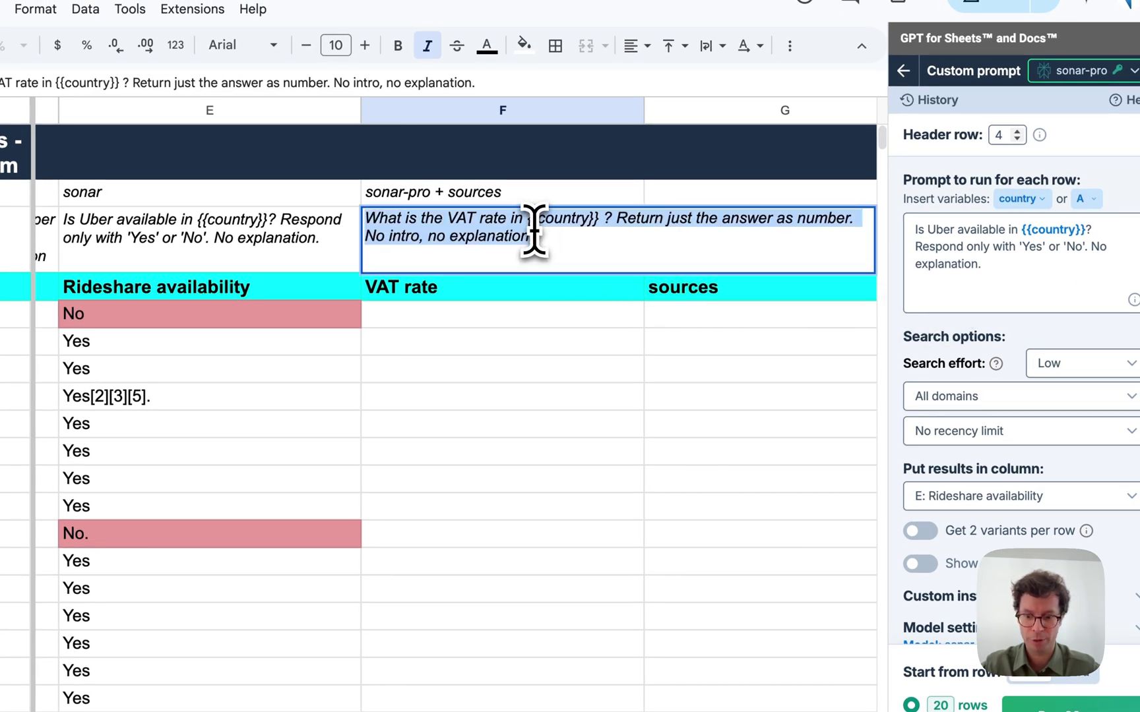
key("Escape")
left_click(1025, 281)
key("ctrl+a")
key("BackSpace")
key("ctrl+v")
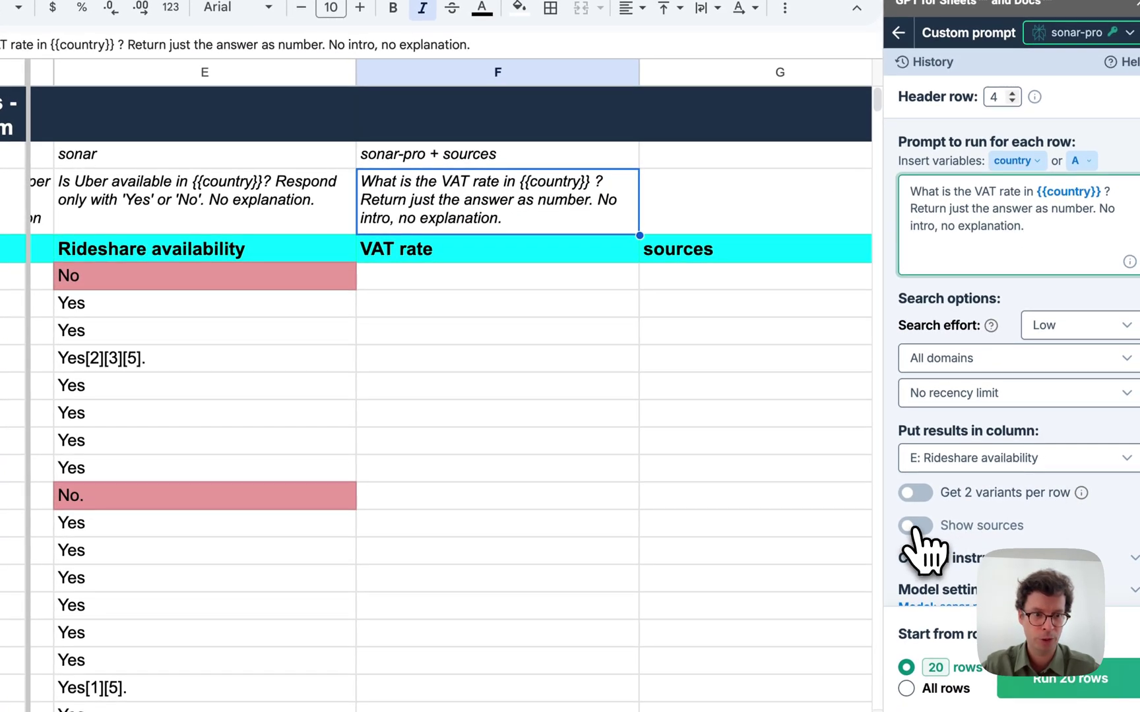
left_click(914, 527)
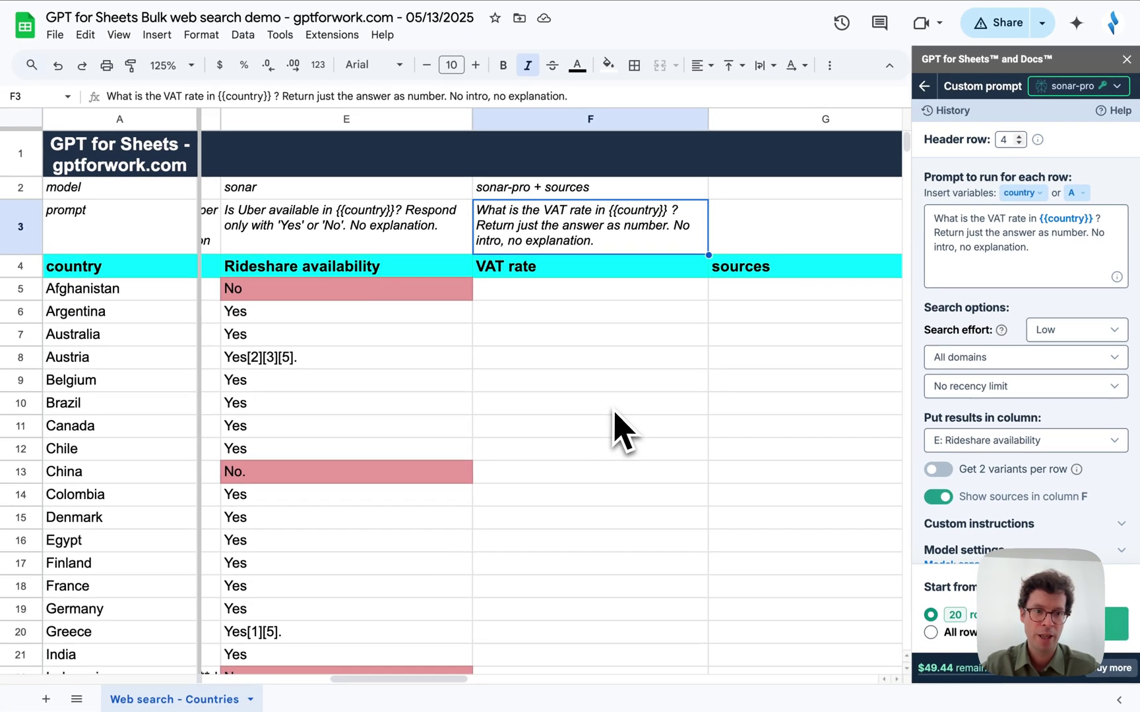
scroll(531, 446, "right", 2)
scroll(619, 430, "right", 2)
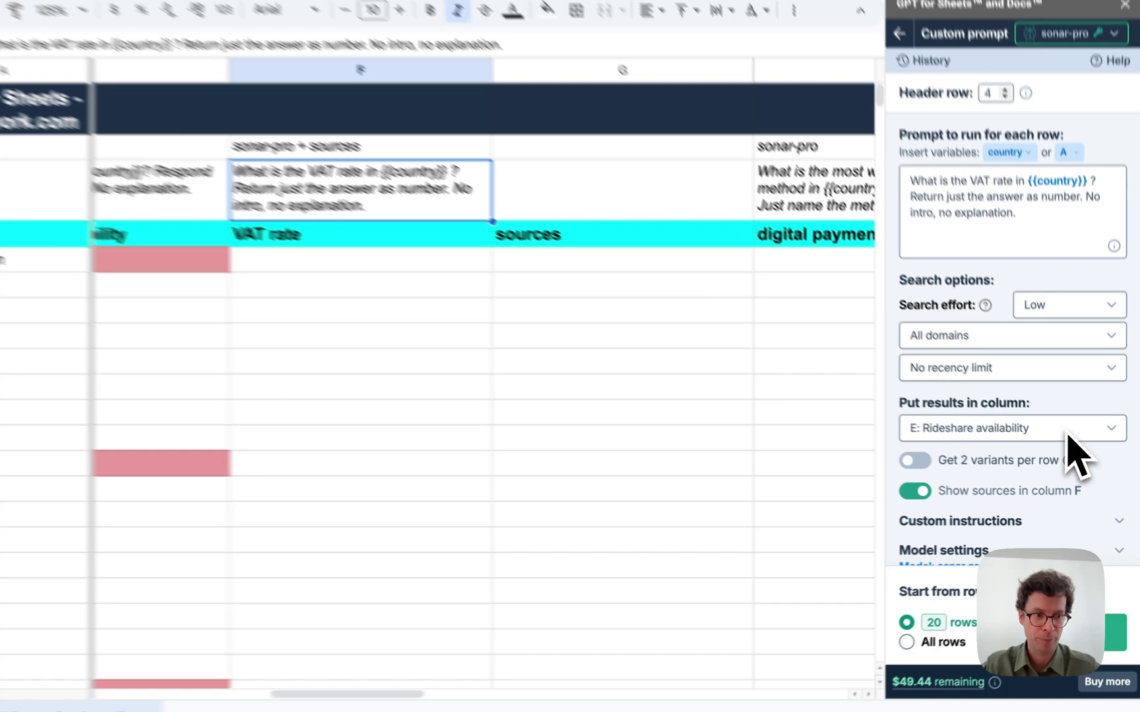
- Output to column F: VAT rate, run on 20 rows, and close the Done notice
left_click(1080, 447)
left_click(1048, 471)
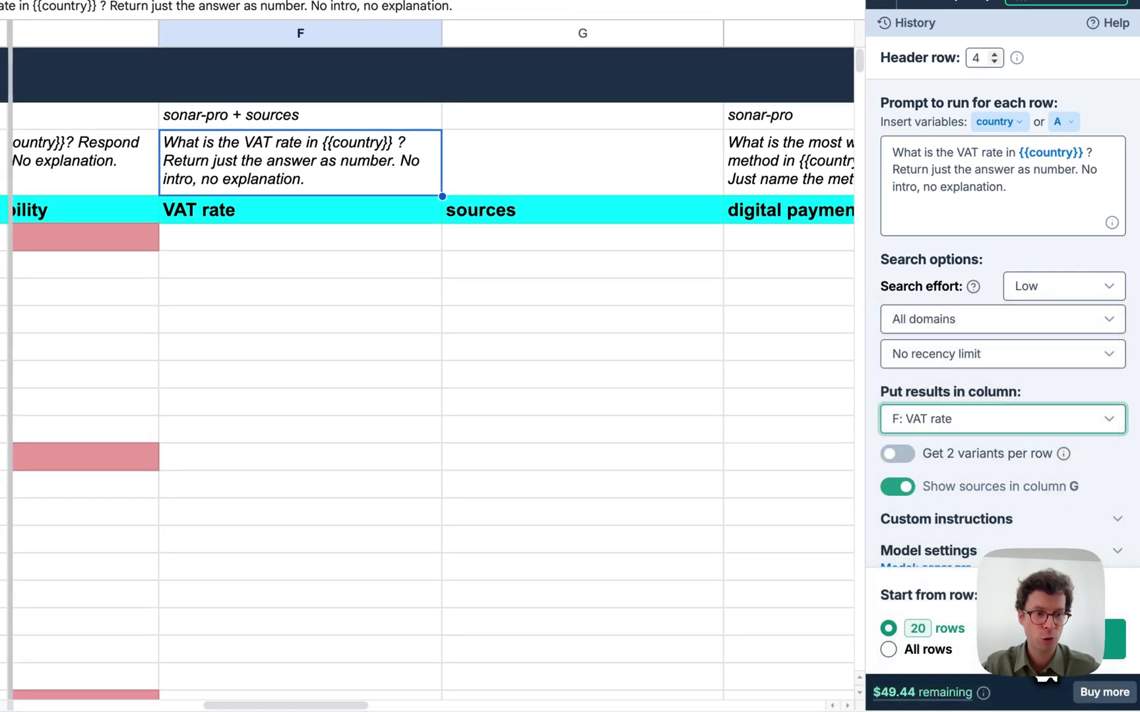
left_click(1115, 639)
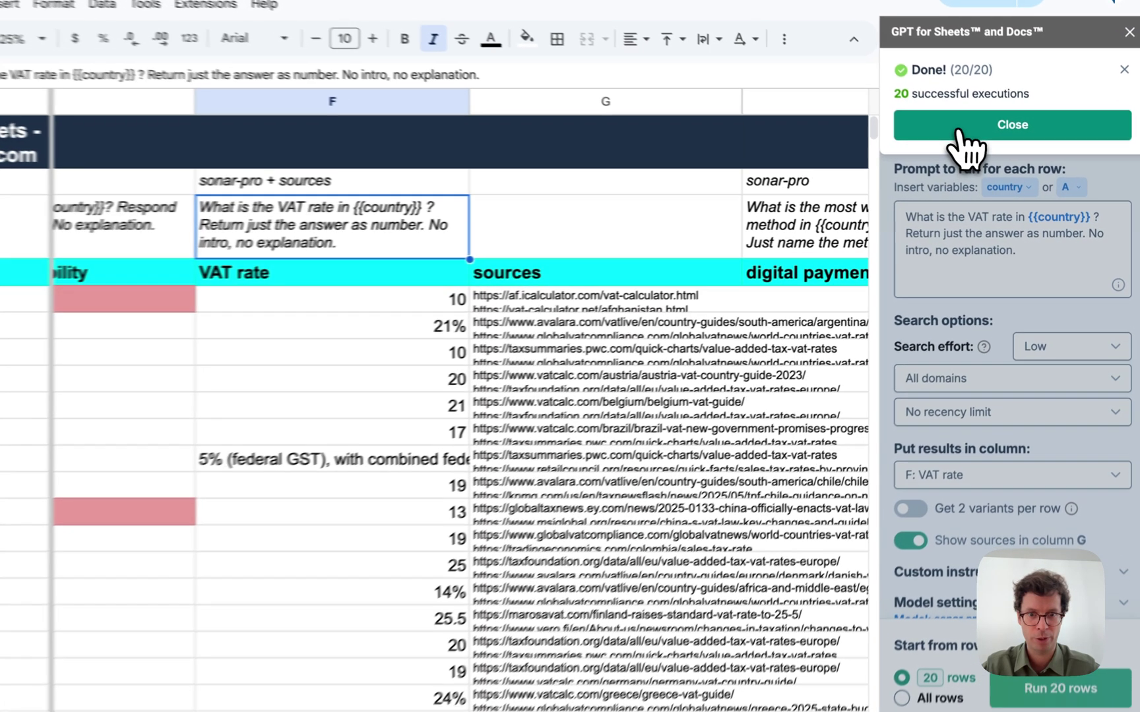
left_click(989, 141)
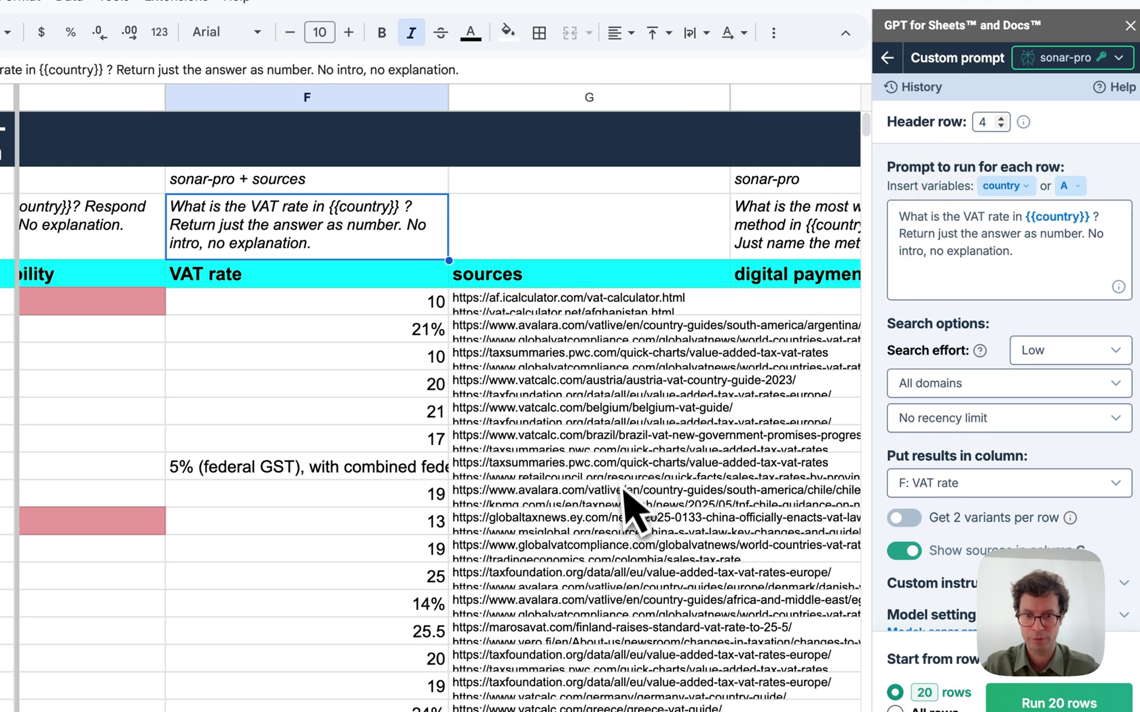
scroll(623, 492, "down", 5)
scroll(625, 504, "up", 3)
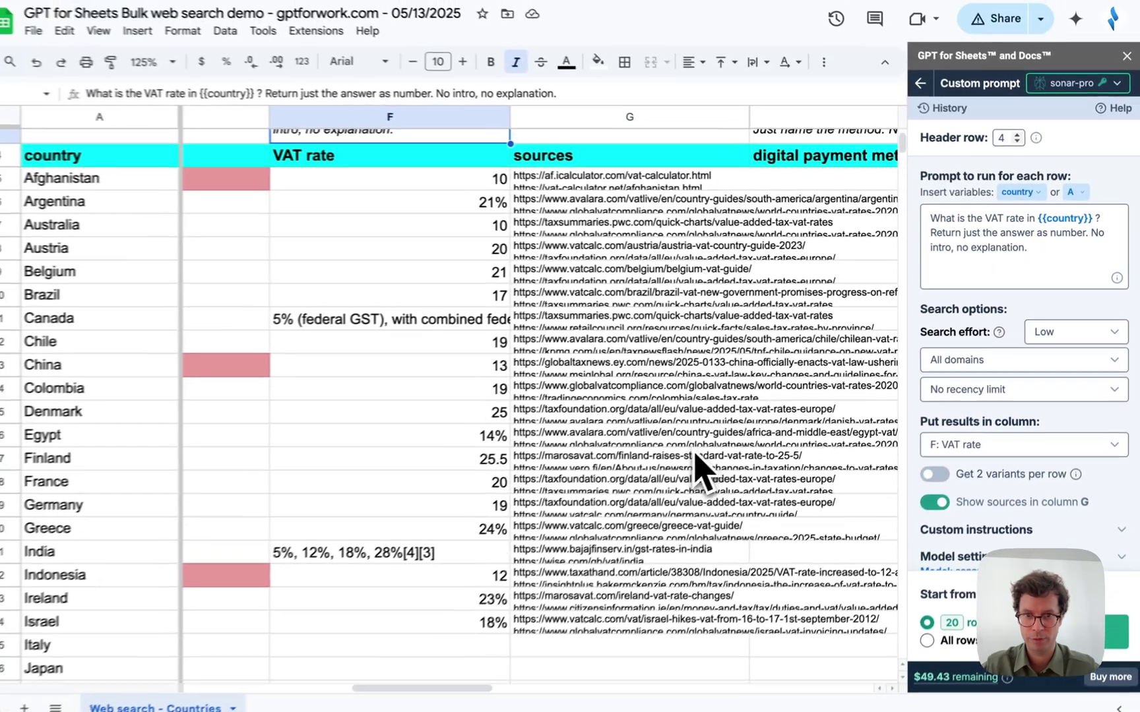
scroll(703, 465, "up", 3)
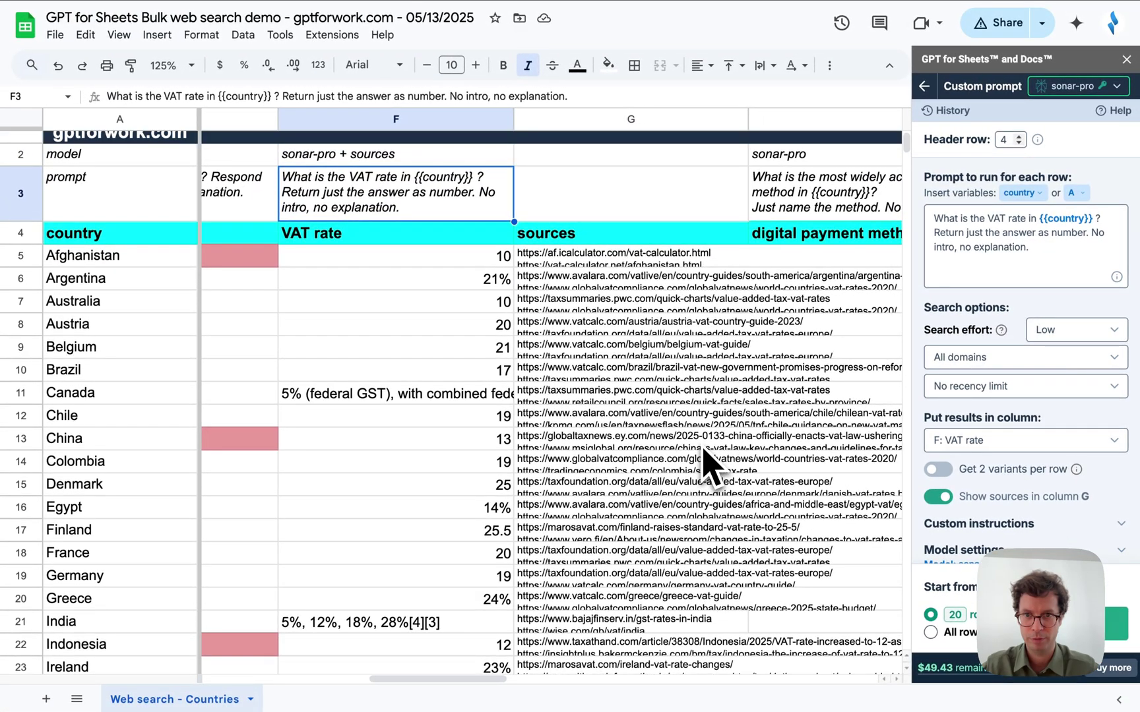
scroll(620, 462, "up", 1)
scroll(620, 462, "right", 2)
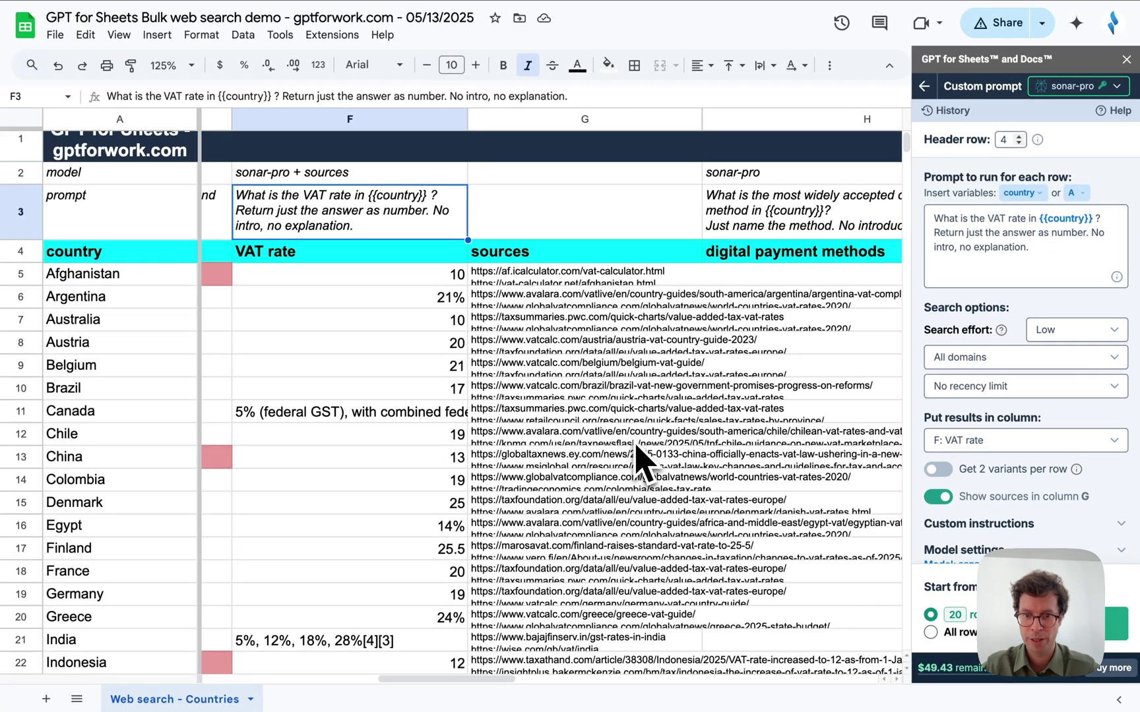
scroll(636, 462, "up", 1)
scroll(637, 462, "right", 5)
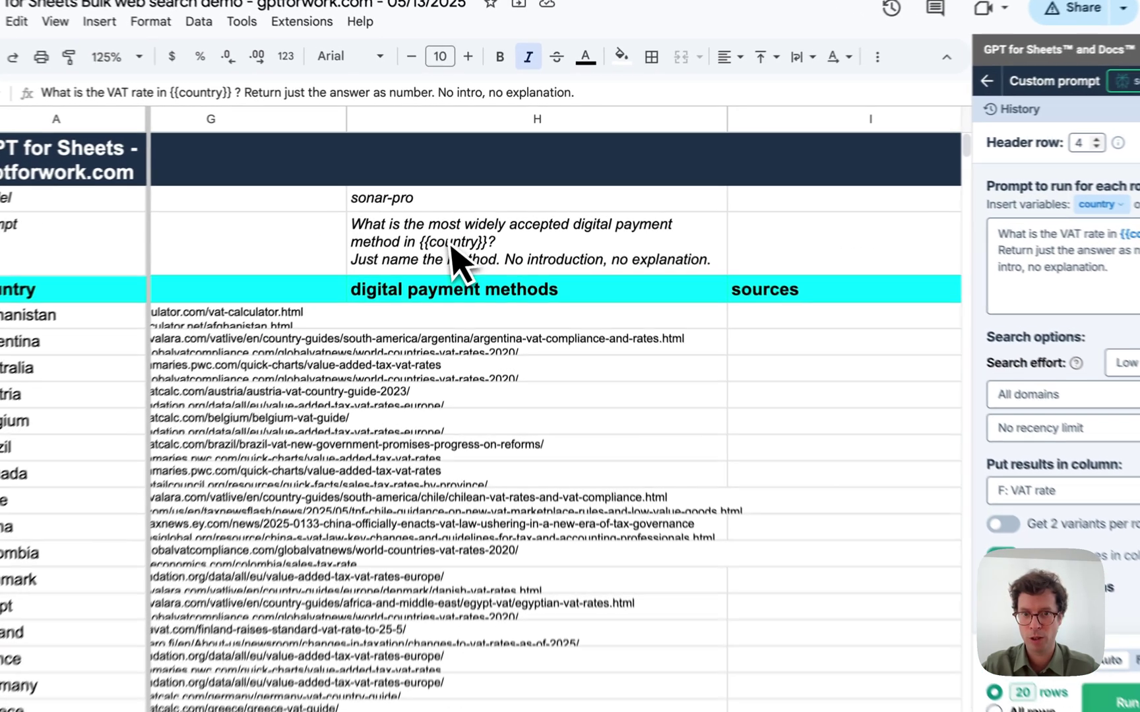
- Replace the sidebar prompt with H3's digital payment prompt, deleting the stray leading quote
left_click(475, 235)
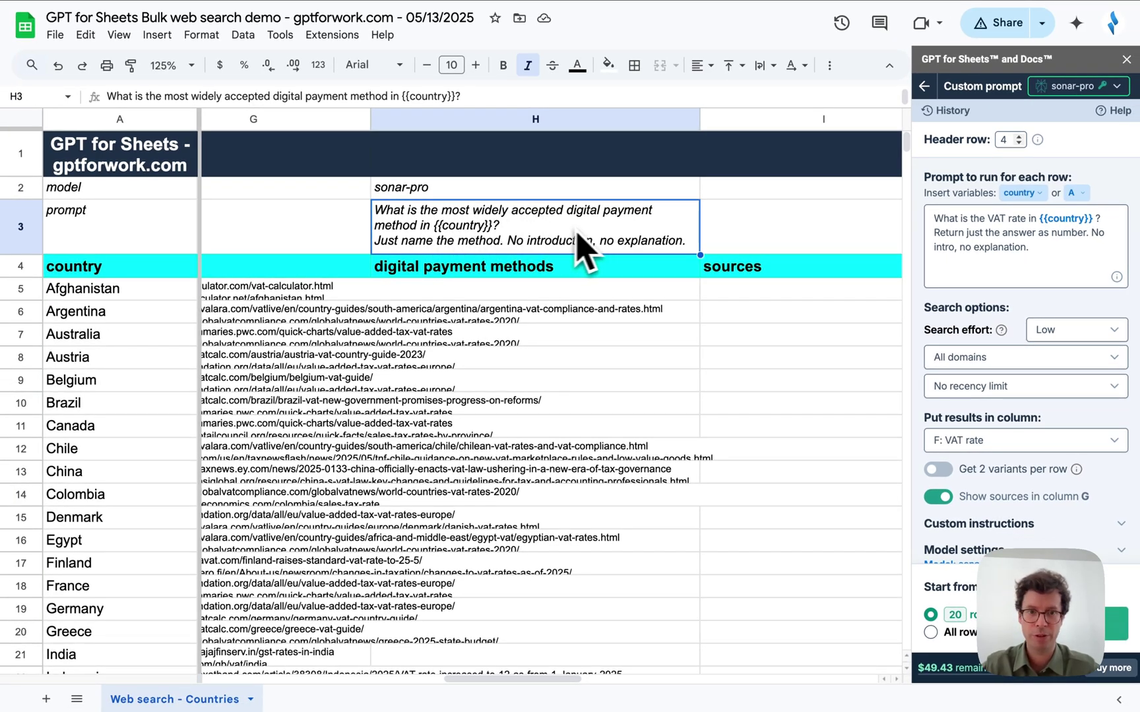
key("ctrl+c")
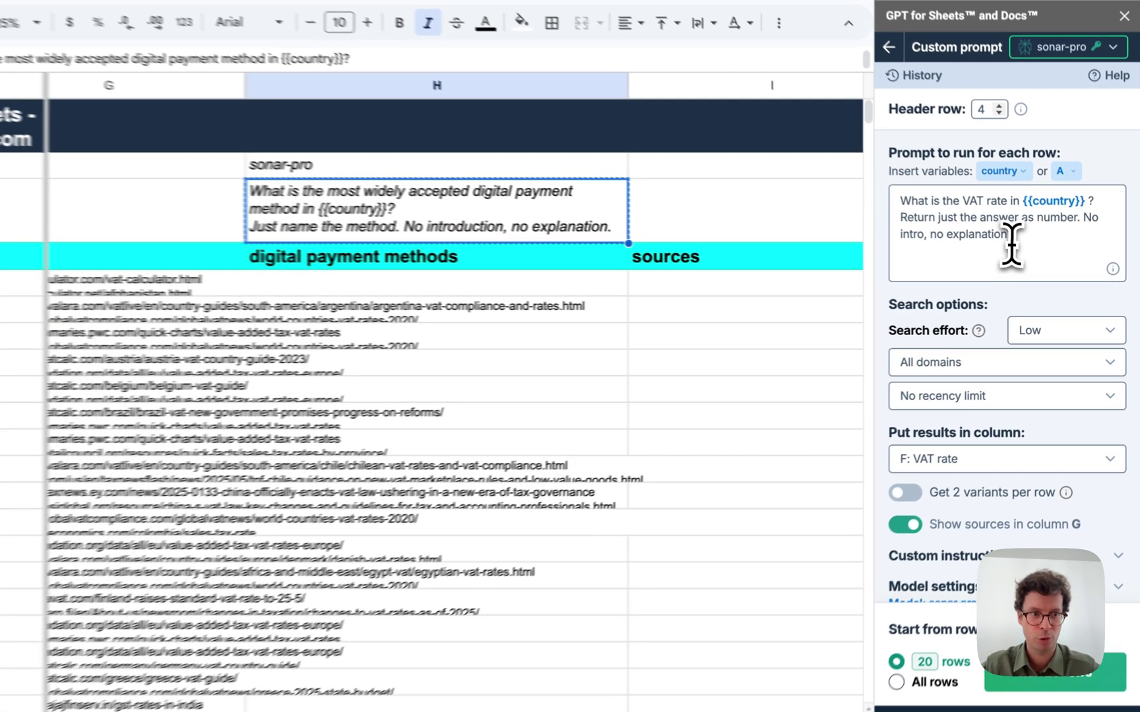
triple_click(1030, 256)
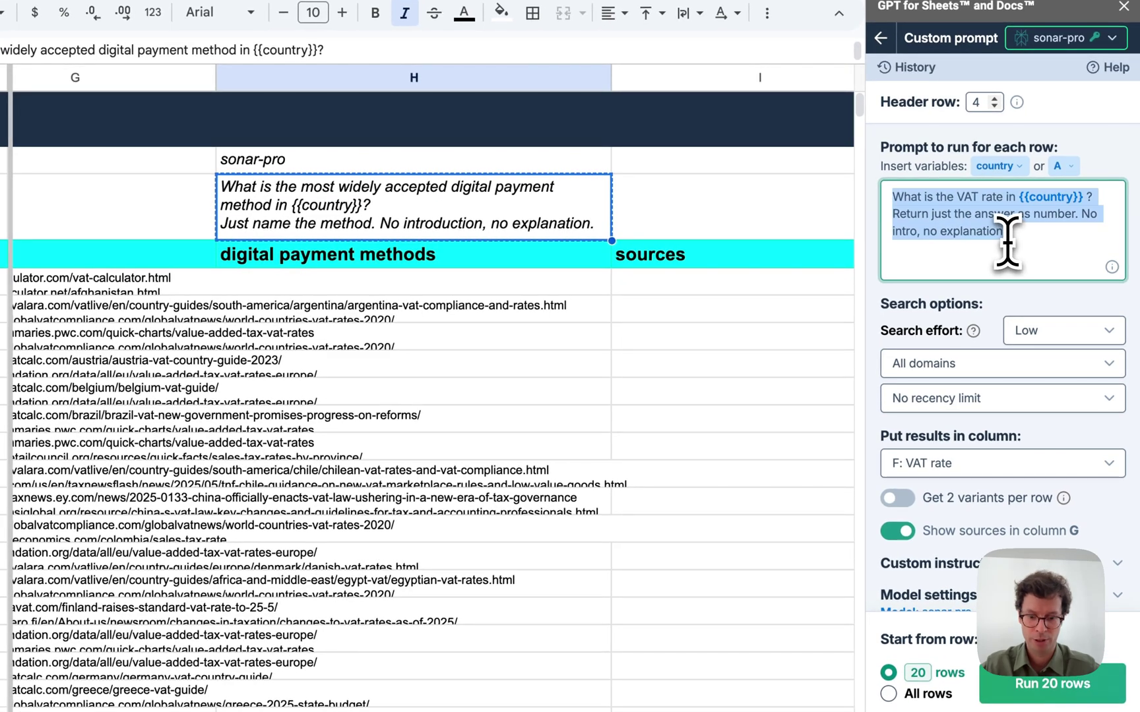
key("ctrl+v")
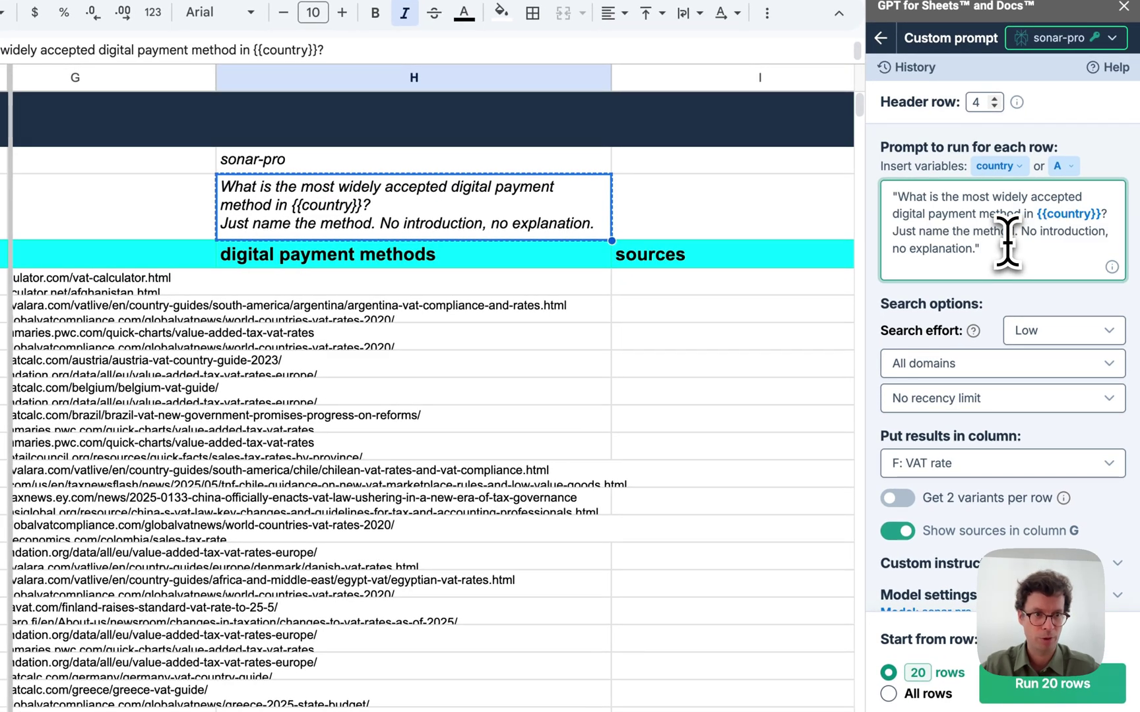
left_click(897, 196)
key("BackSpace")
scroll(1018, 518, "down", 2)
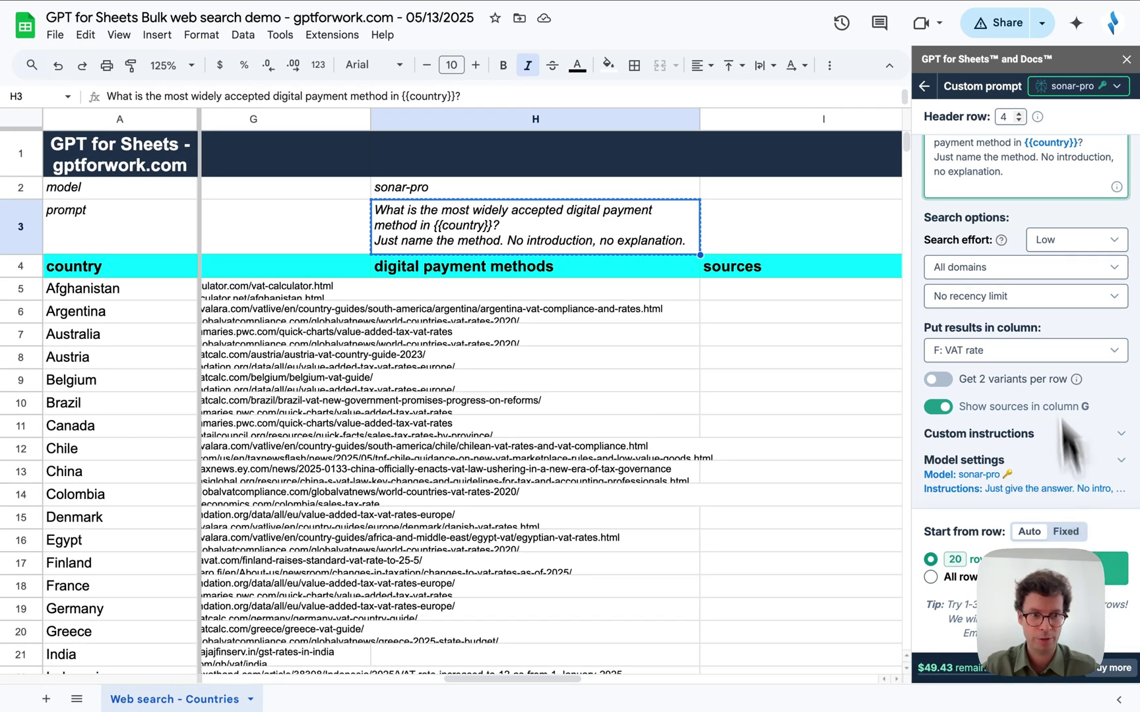
- Send results to column H: digital payment methods and run it on 20 rows
left_click(1088, 351)
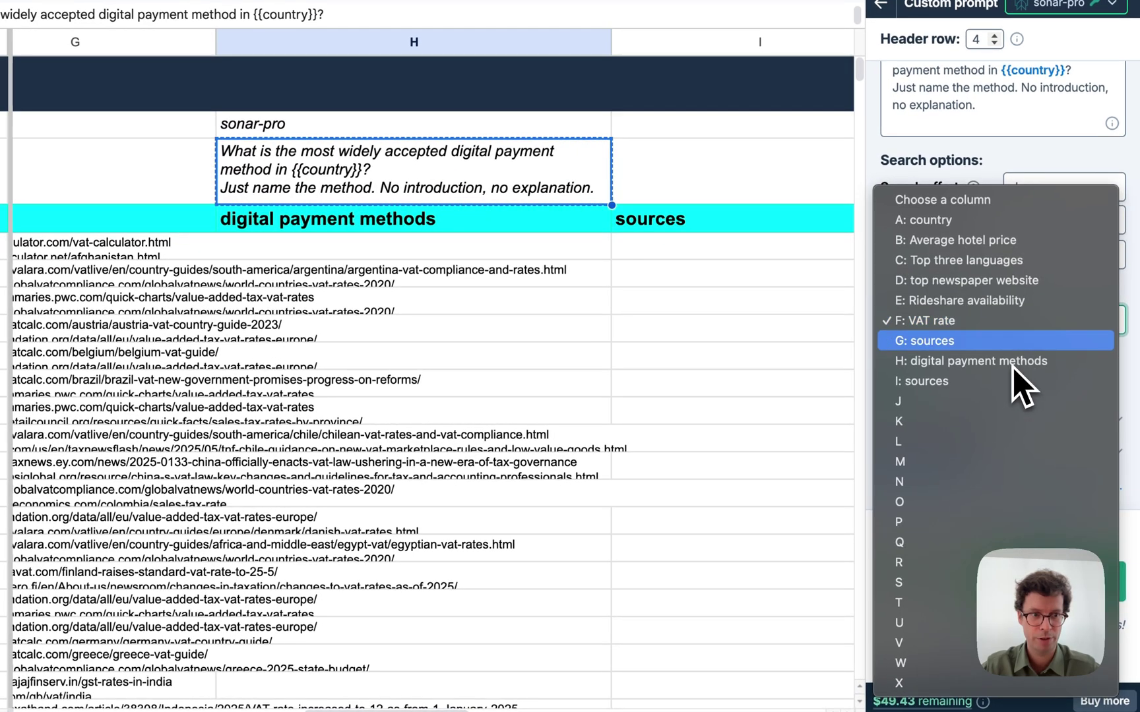
left_click(1011, 362)
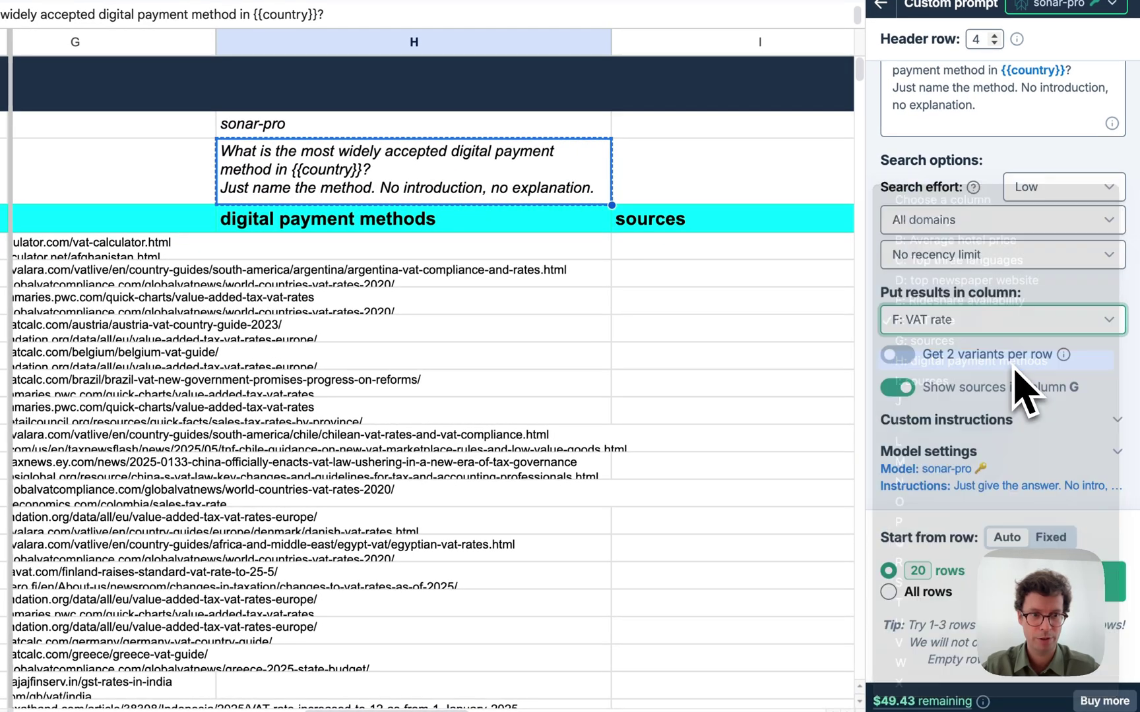
left_click(1115, 582)
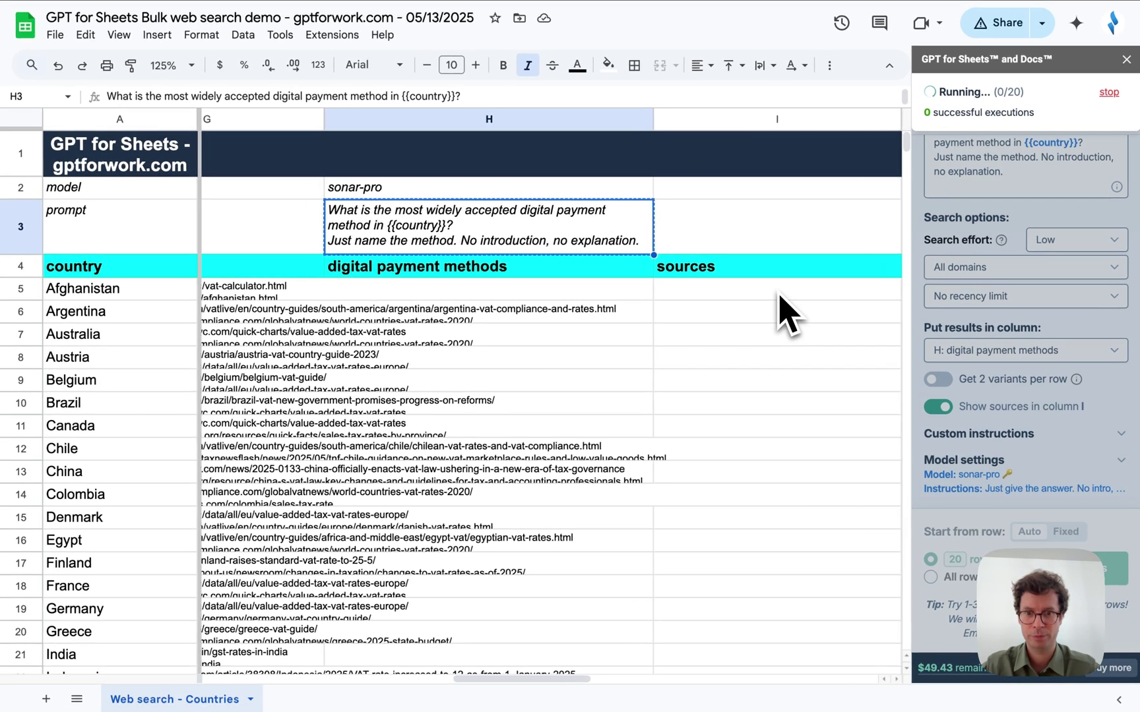
scroll(714, 275, "right", 3)
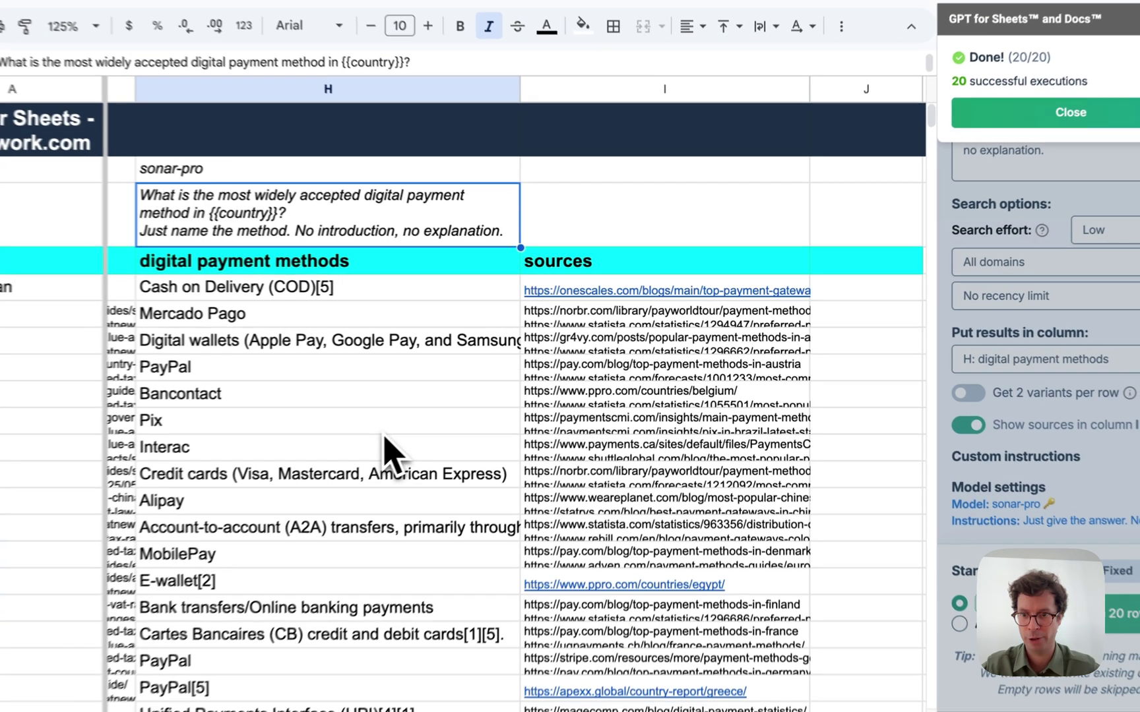
- Check Brazil's Pix result, close the Done notice, and review the filled answer columns
left_click(455, 411)
scroll(446, 422, "down", 3)
scroll(384, 463, "down", 1)
scroll(383, 461, "up", 5)
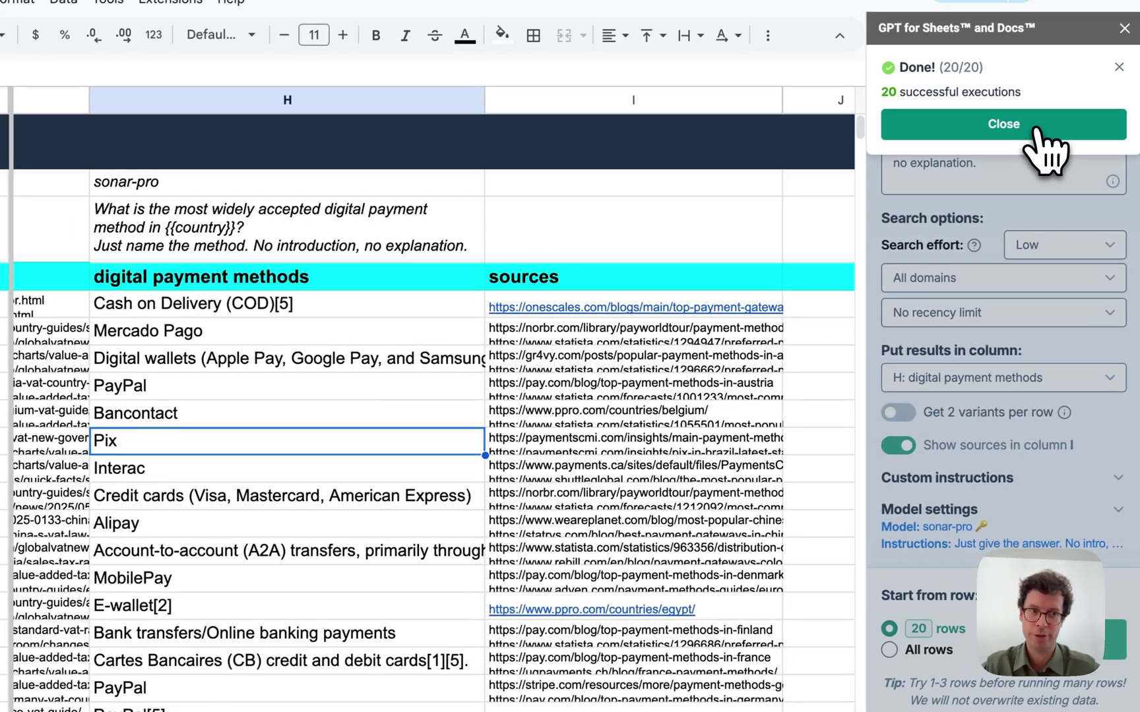
left_click(1035, 130)
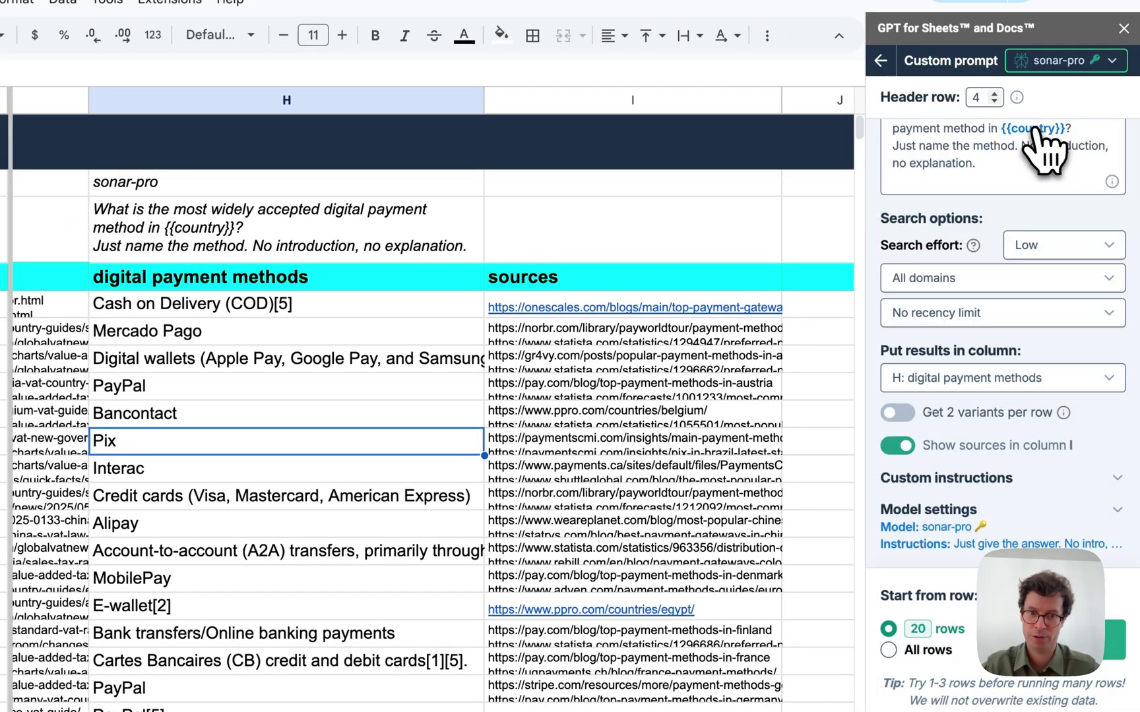
scroll(564, 484, "left", 5)
scroll(564, 502, "left", 5)
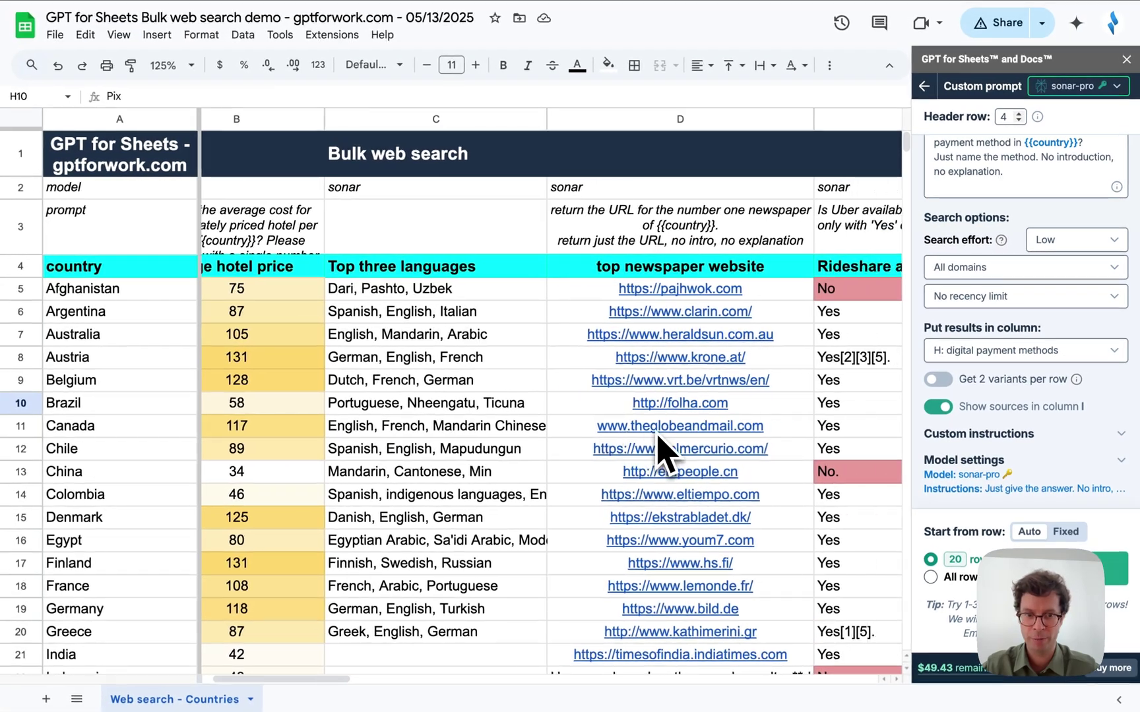
scroll(561, 496, "right", 3)
scroll(660, 455, "right", 5)
scroll(667, 455, "right", 3)
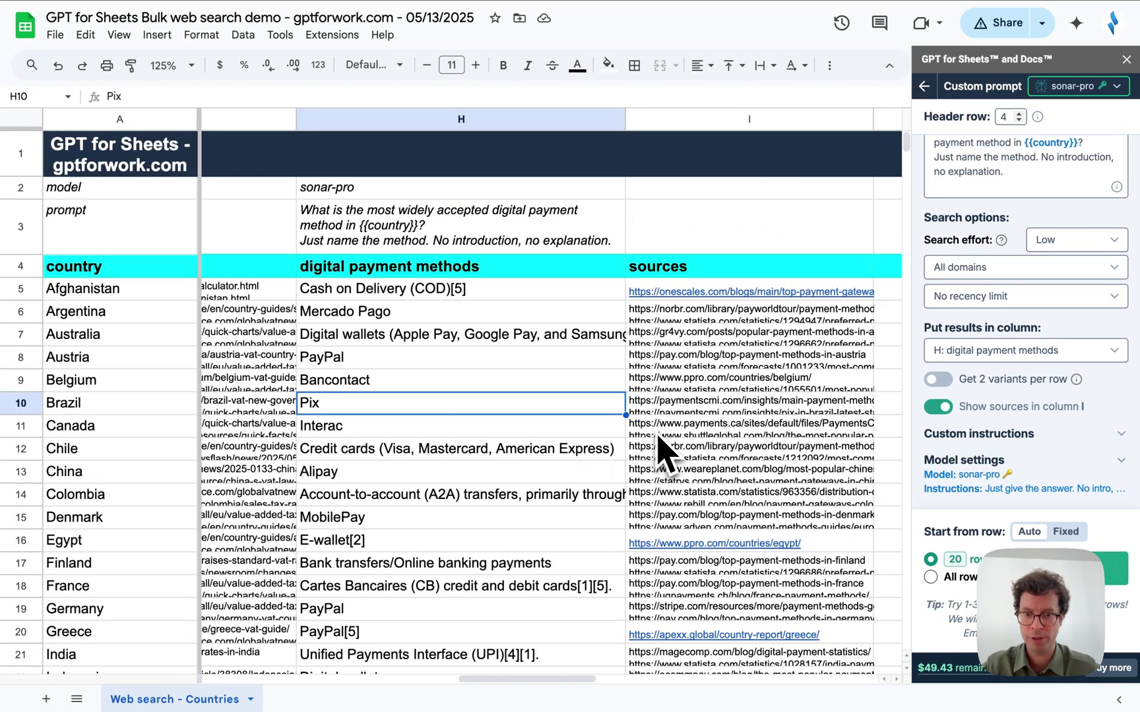